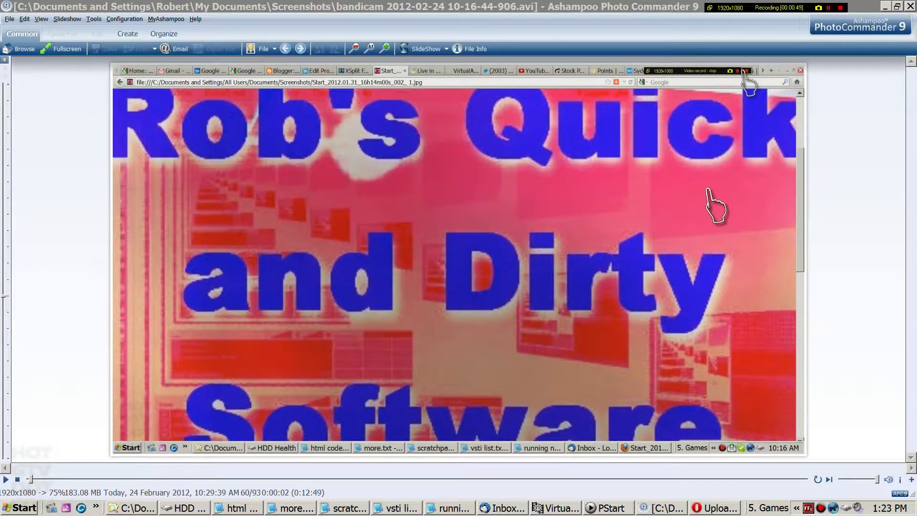
Launch AVS Video Editor from the Video Editor entry in PStart
{"action": "left_click", "coordinate": [616, 509]}
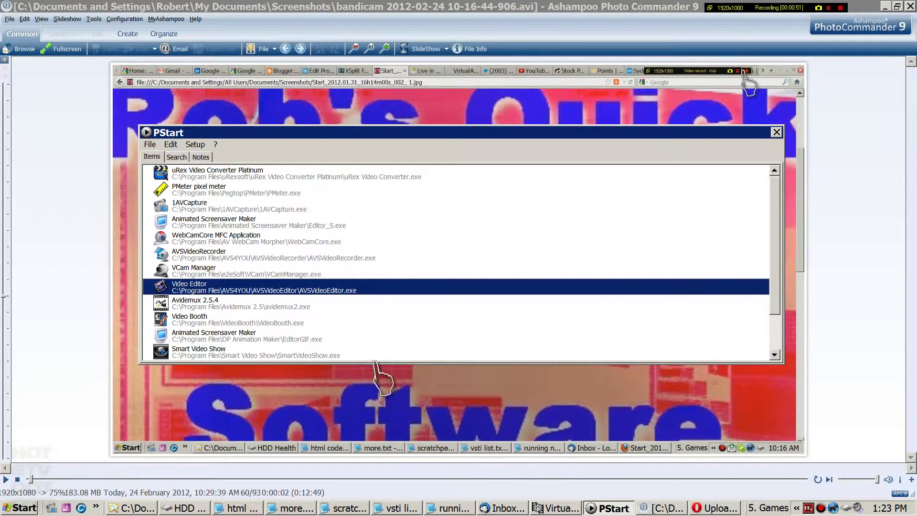
{"action": "double_click", "coordinate": [283, 288]}
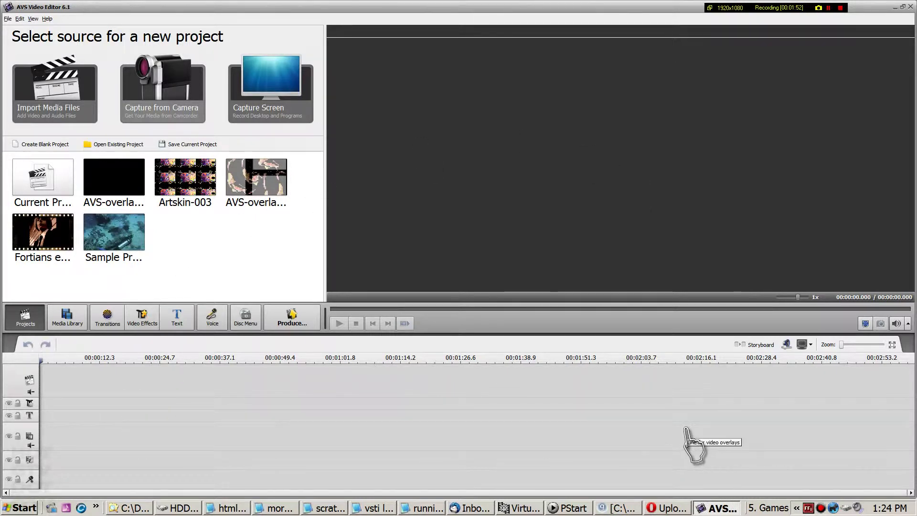
{"action": "left_click", "coordinate": [761, 346]}
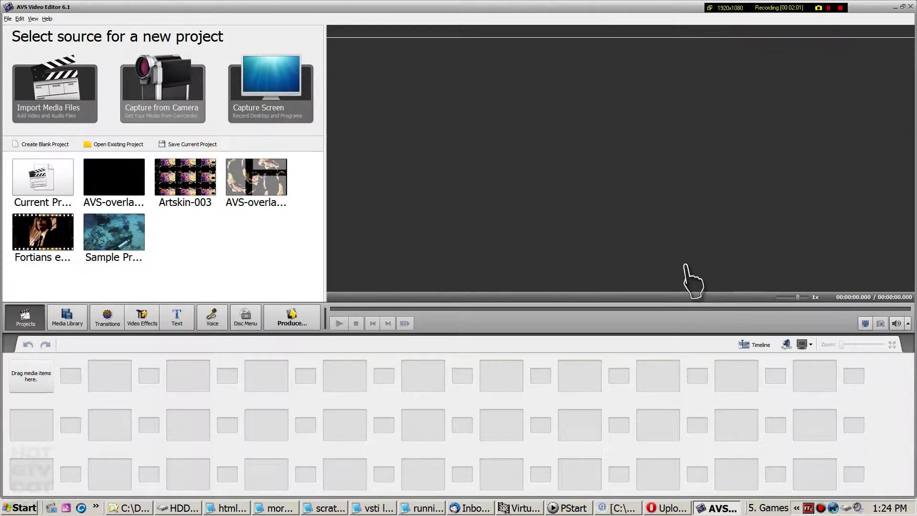
{"action": "left_click", "coordinate": [757, 345]}
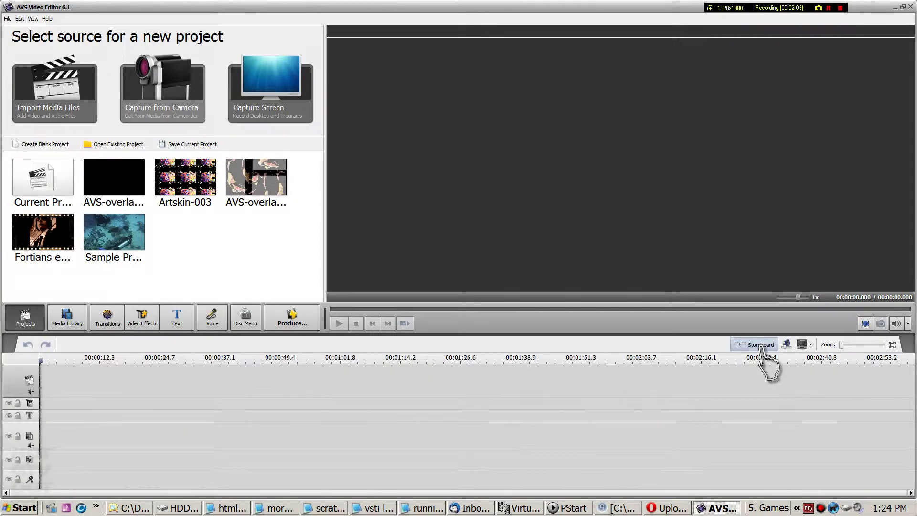
{"action": "left_click", "coordinate": [151, 82]}
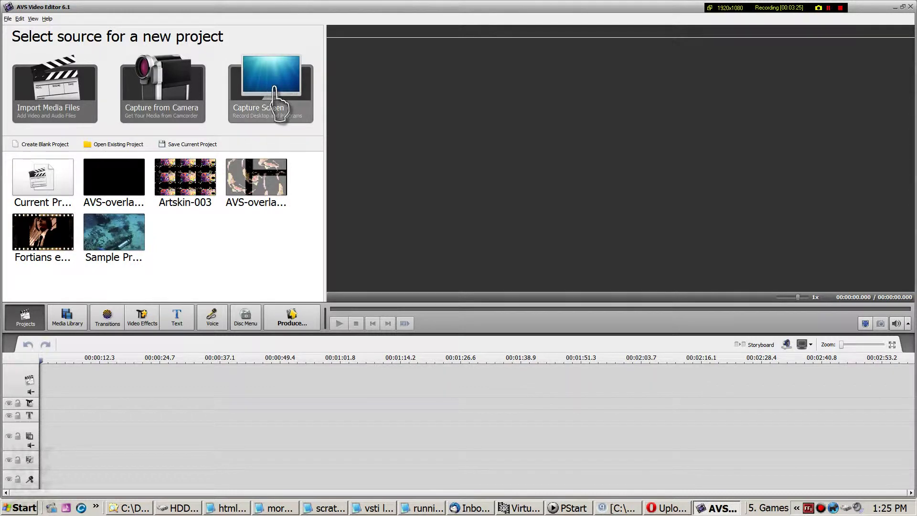
Bring up AVS Screen Capture to record the Rob's Quick and Dirty Software picture
{"action": "left_click", "coordinate": [270, 90]}
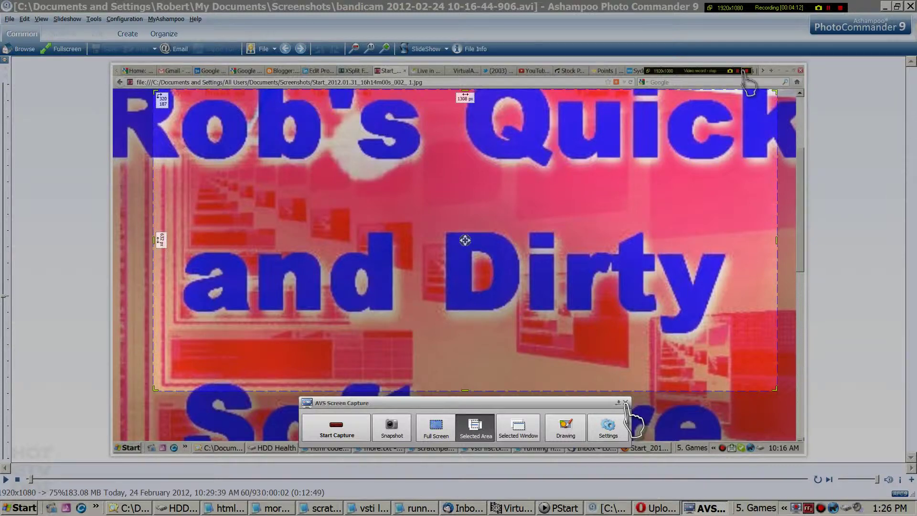
Close the screen capture, start a new project and show its empty Media Library
{"action": "left_click", "coordinate": [626, 403]}
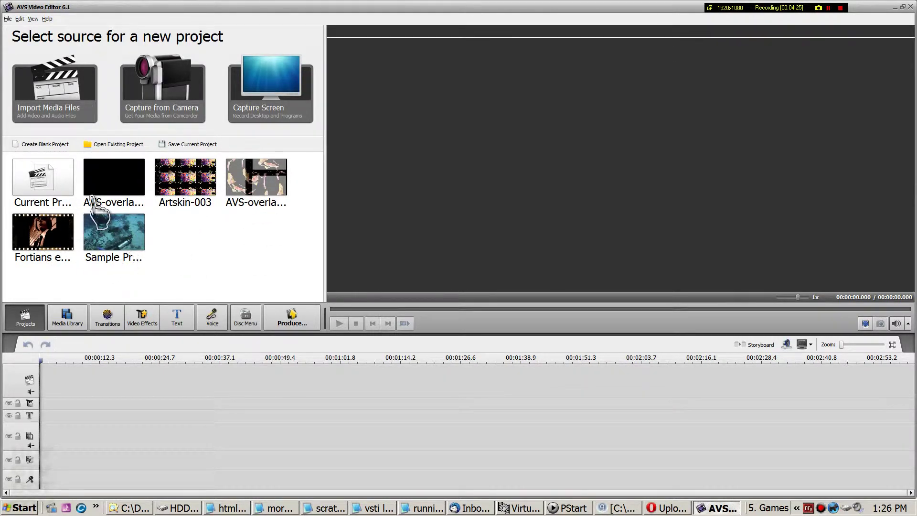
{"action": "left_click", "coordinate": [7, 19]}
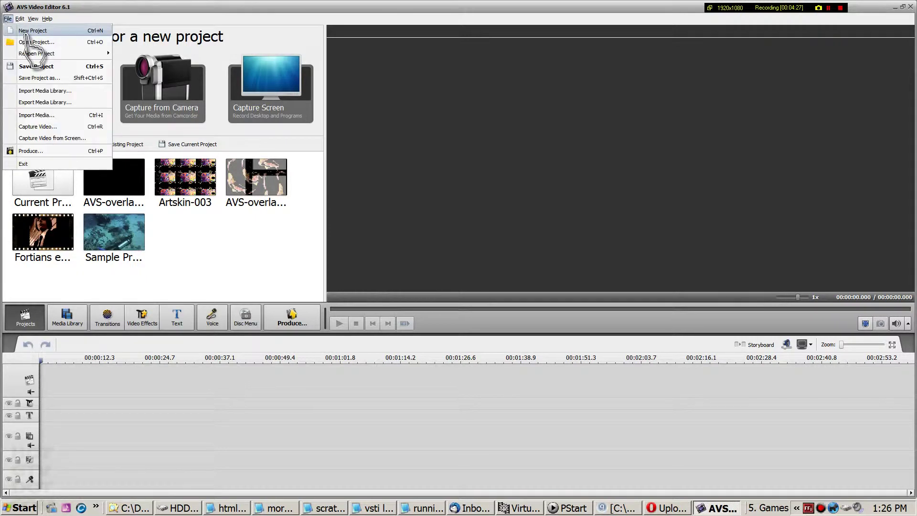
{"action": "left_click", "coordinate": [24, 31]}
{"action": "left_click", "coordinate": [26, 38]}
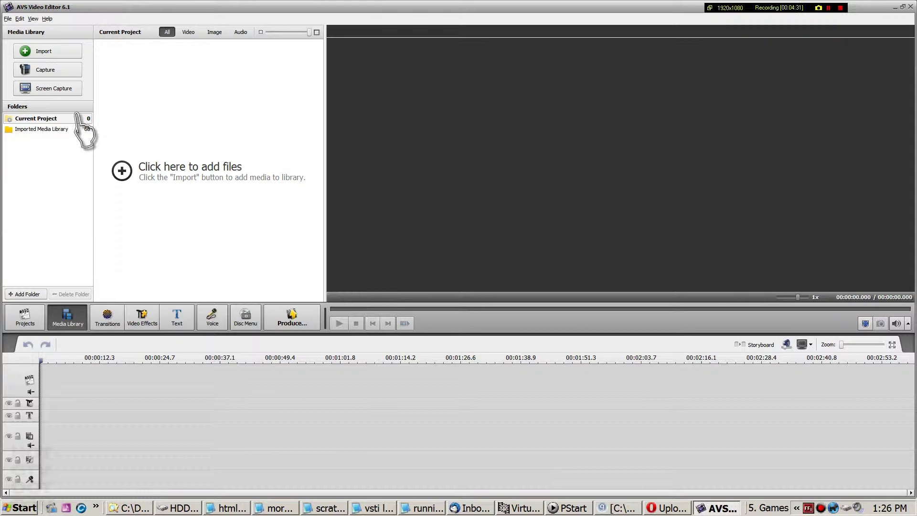
Drag 'Wondershare Video Editor review' from the Screenshots folder into the editor's Media Library
{"action": "left_click", "coordinate": [132, 508]}
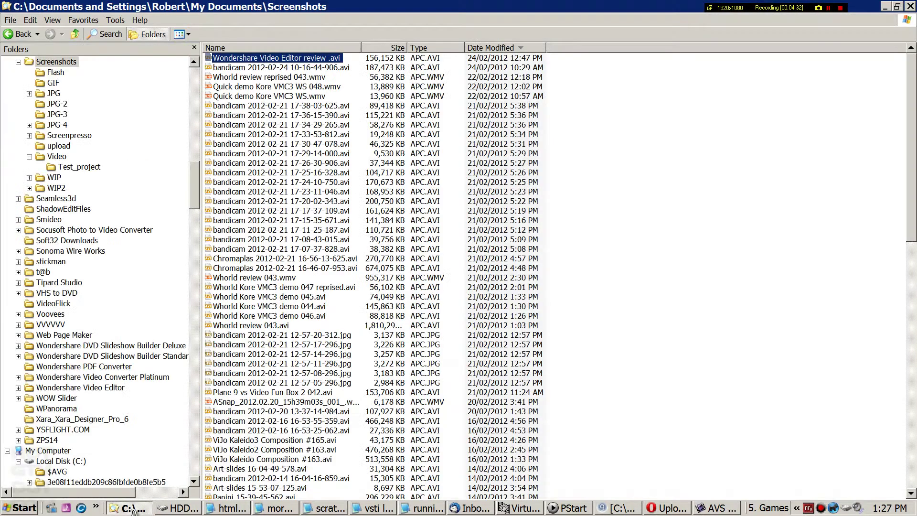
{"action": "left_click_drag", "start_coordinate": [337, 71], "coordinate": [183, 384]}
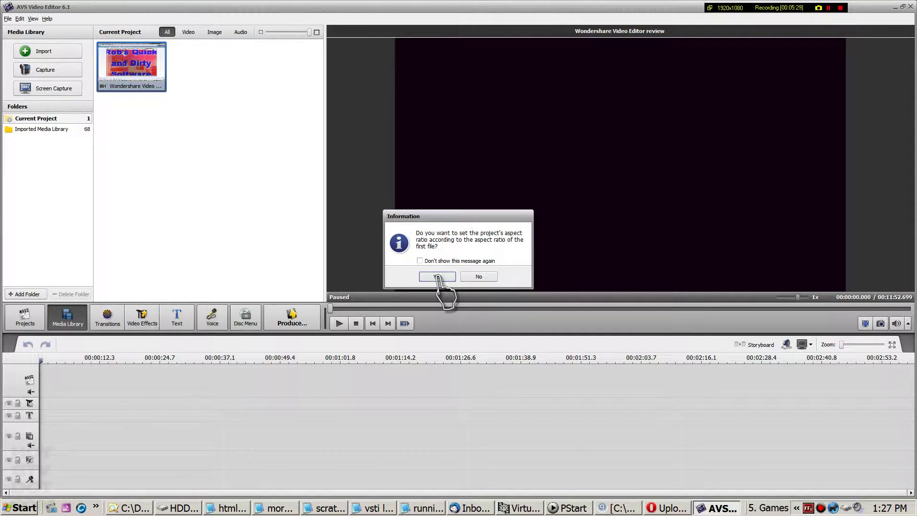
Match the project aspect ratio to the review video, then preview the clip briefly
{"action": "left_click", "coordinate": [437, 277]}
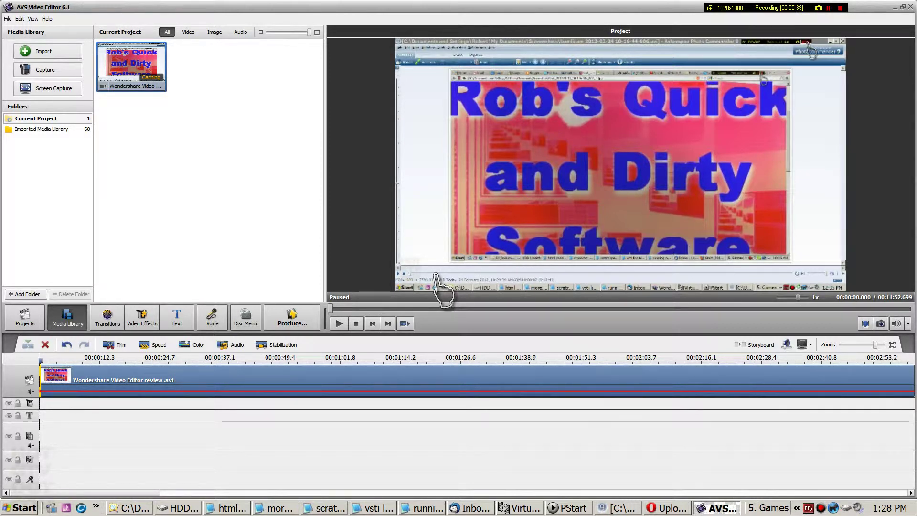
{"action": "left_click", "coordinate": [339, 324]}
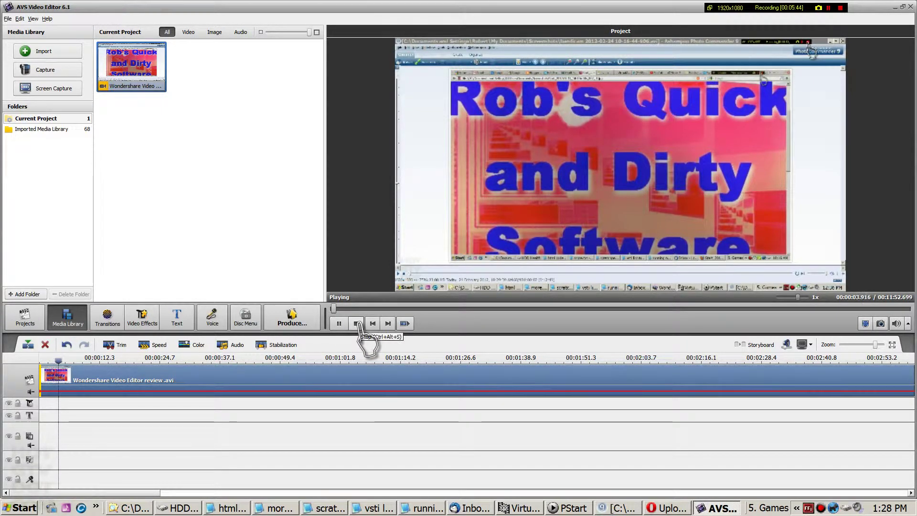
{"action": "left_click", "coordinate": [359, 324]}
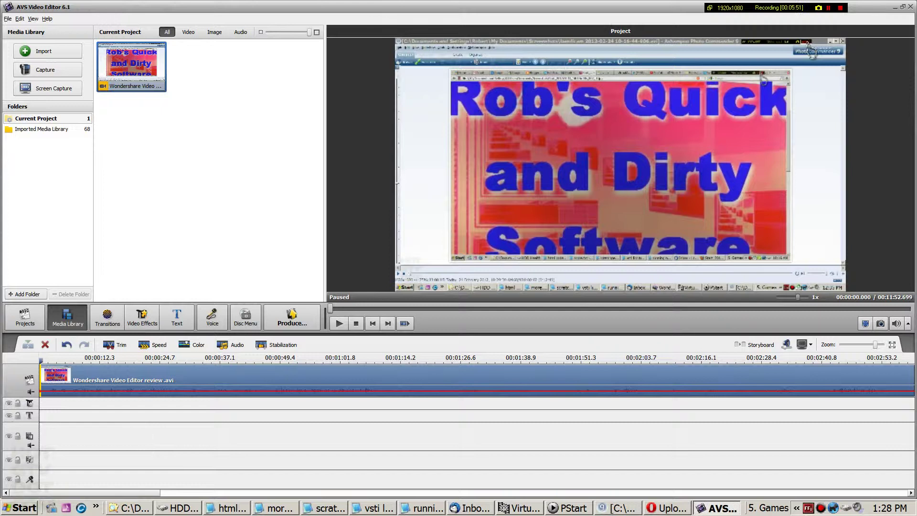
Bring up the context menu of the review clip on the timeline
{"action": "right_click", "coordinate": [120, 381]}
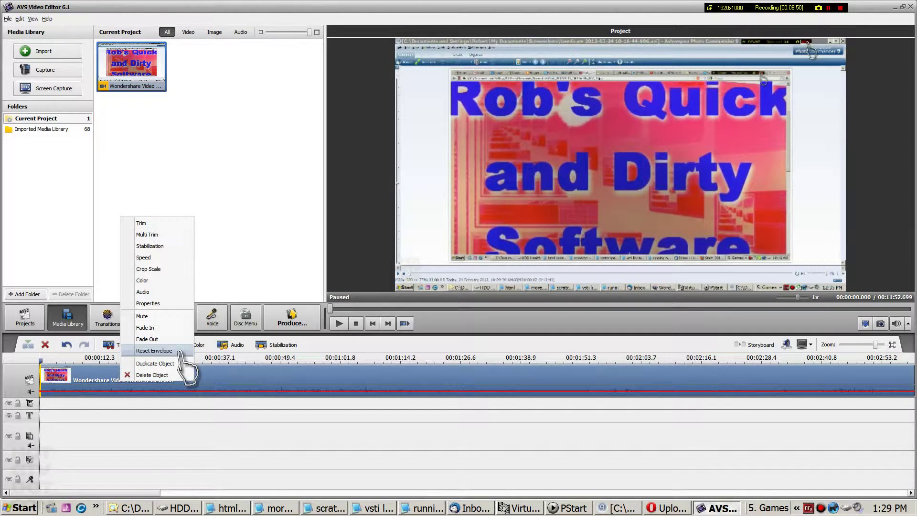
{"action": "left_click", "coordinate": [236, 265]}
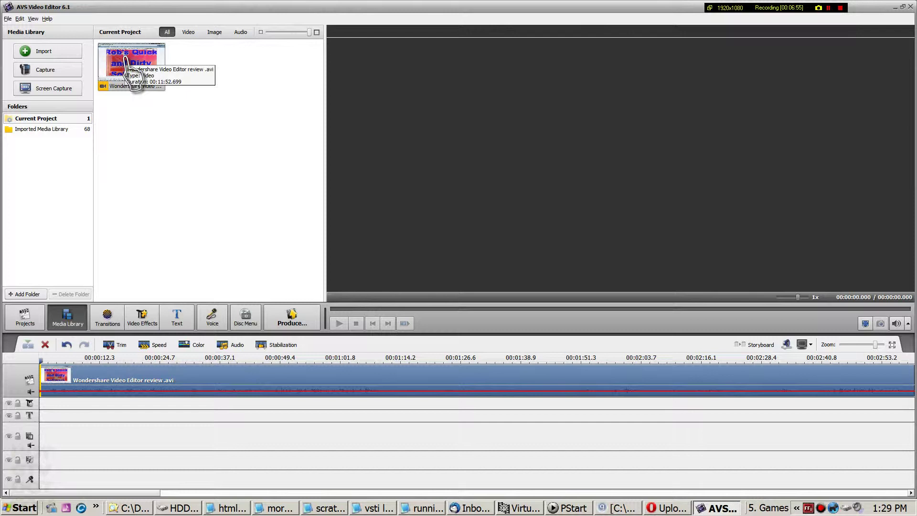
{"action": "right_click", "coordinate": [167, 379]}
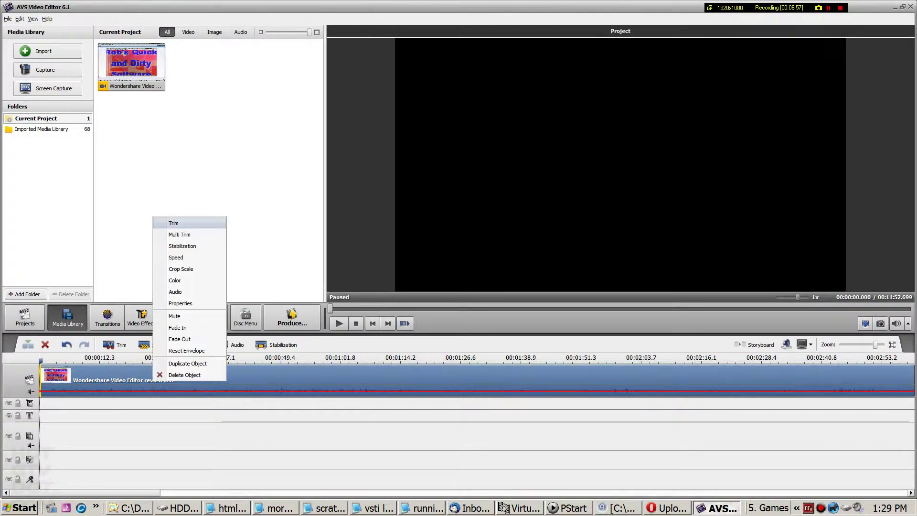
{"action": "left_click", "coordinate": [194, 234]}
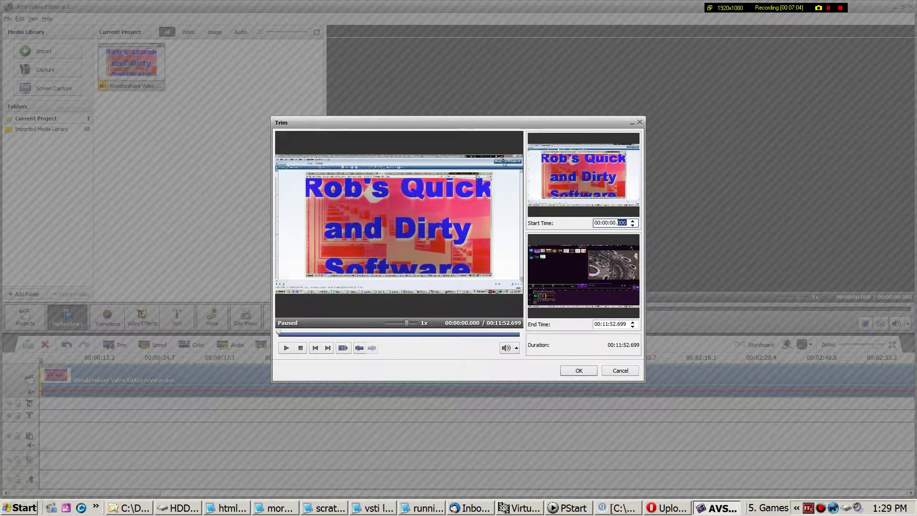
{"action": "left_click", "coordinate": [360, 347]}
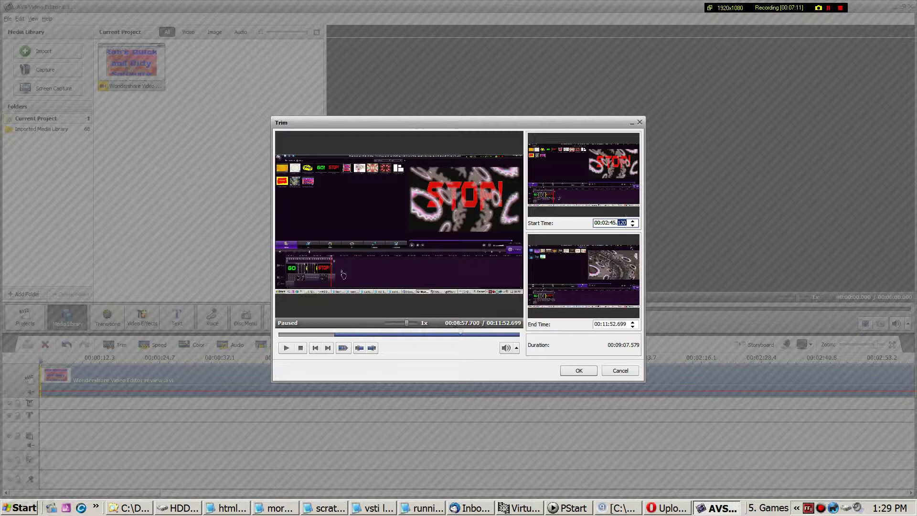
{"action": "left_click_drag", "start_coordinate": [460, 334], "coordinate": [481, 333]}
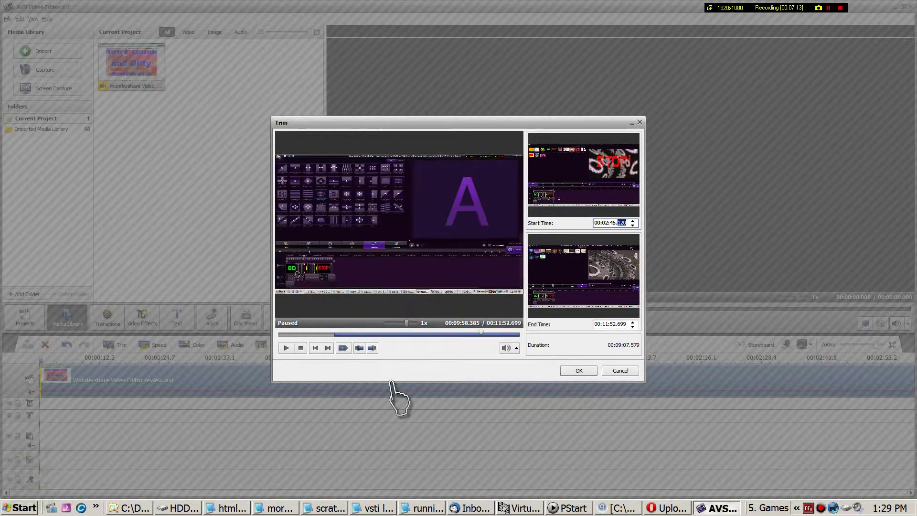
{"action": "left_click", "coordinate": [343, 348]}
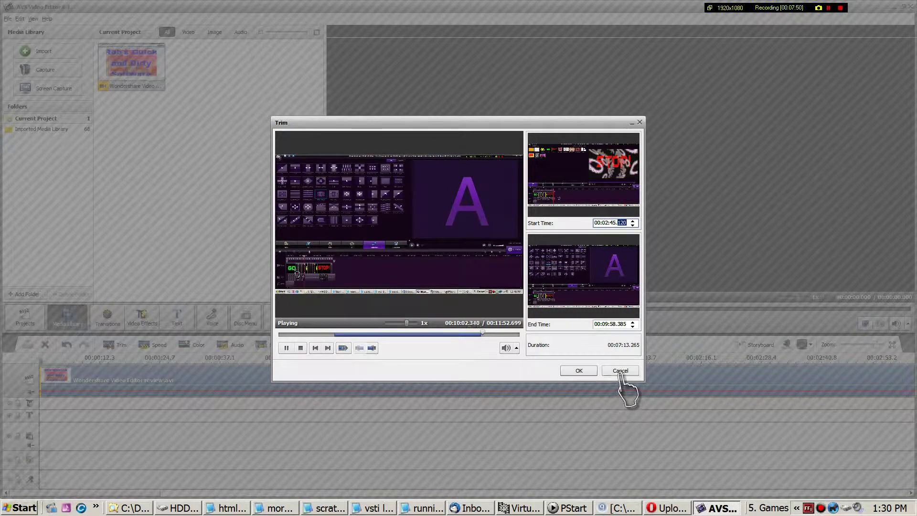
{"action": "left_click", "coordinate": [300, 347]}
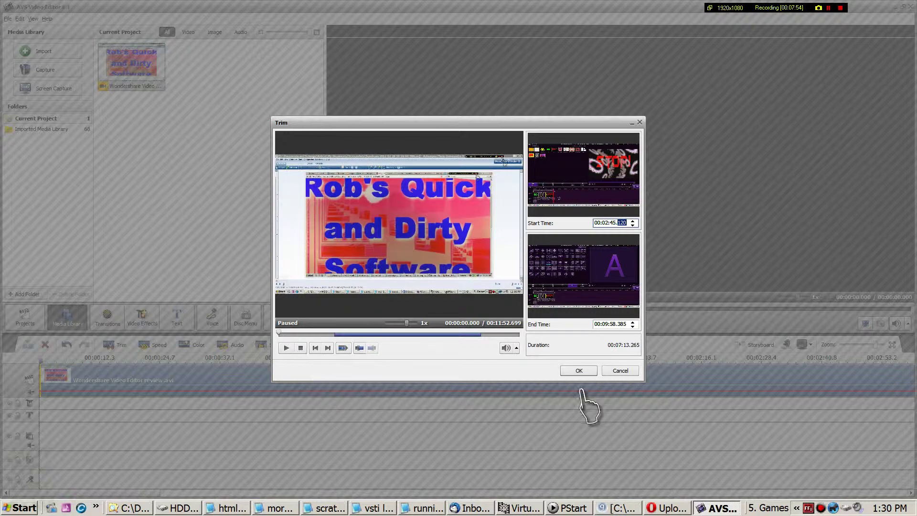
{"action": "left_click", "coordinate": [622, 370]}
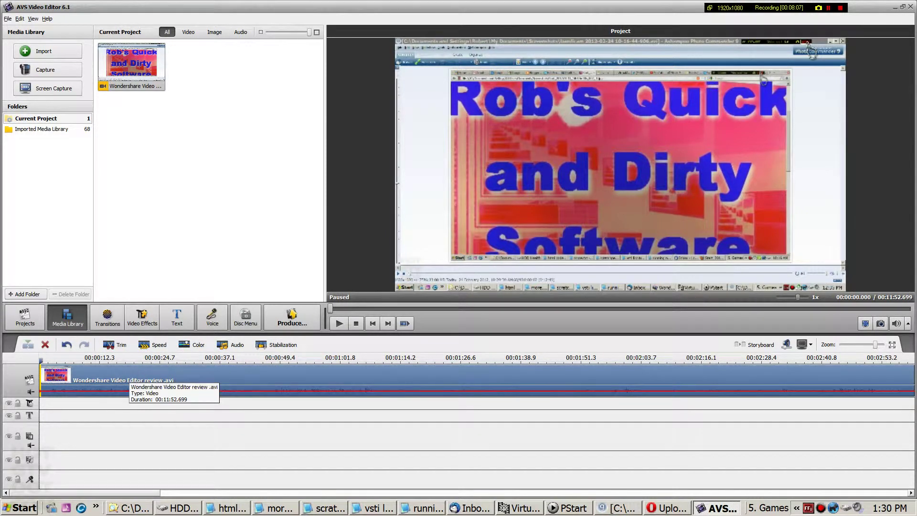
{"action": "right_click", "coordinate": [129, 380]}
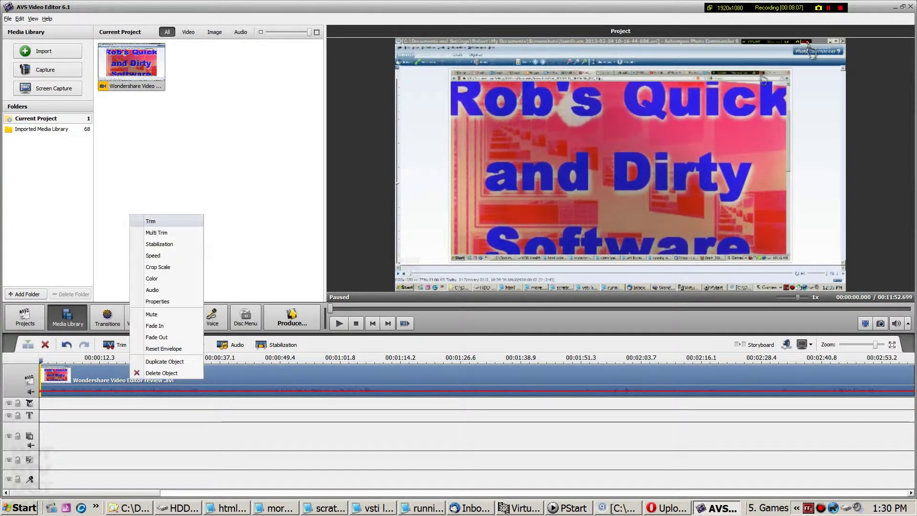
{"action": "left_click", "coordinate": [158, 232]}
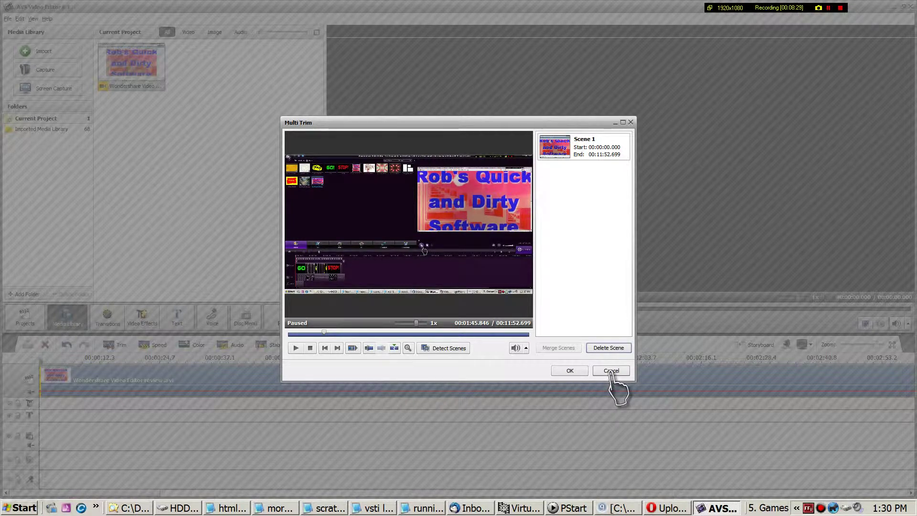
{"action": "left_click", "coordinate": [611, 372]}
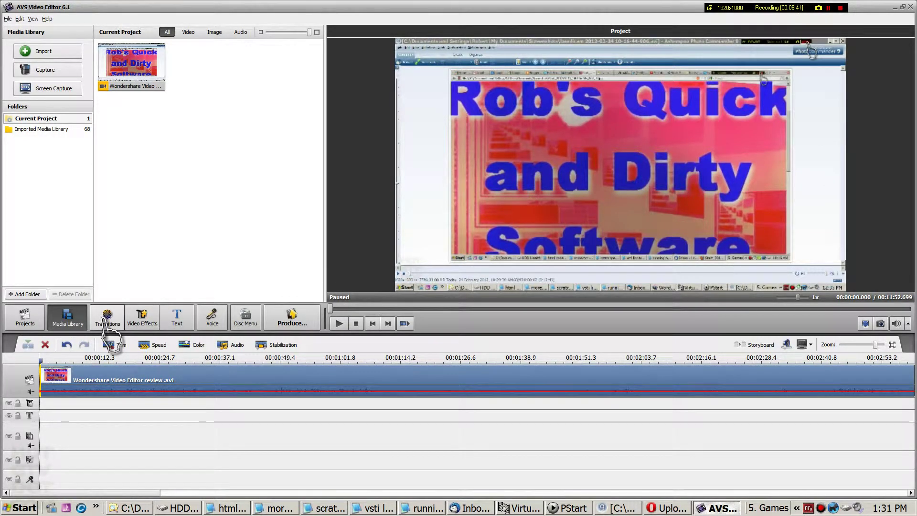
Preview the Border, Line, Polygon, Image, Canvas, Writing Text and Countdown video effects
{"action": "left_click", "coordinate": [128, 322]}
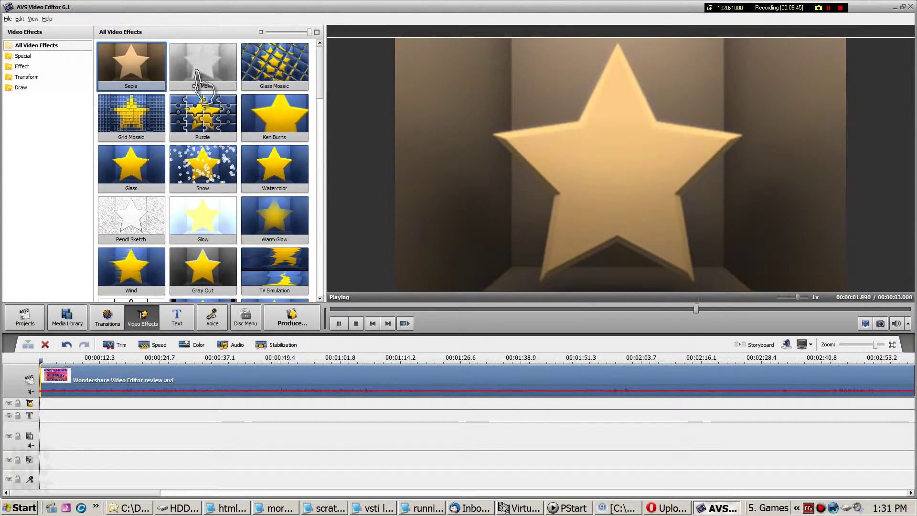
{"action": "left_click_drag", "start_coordinate": [327, 114], "coordinate": [329, 306]}
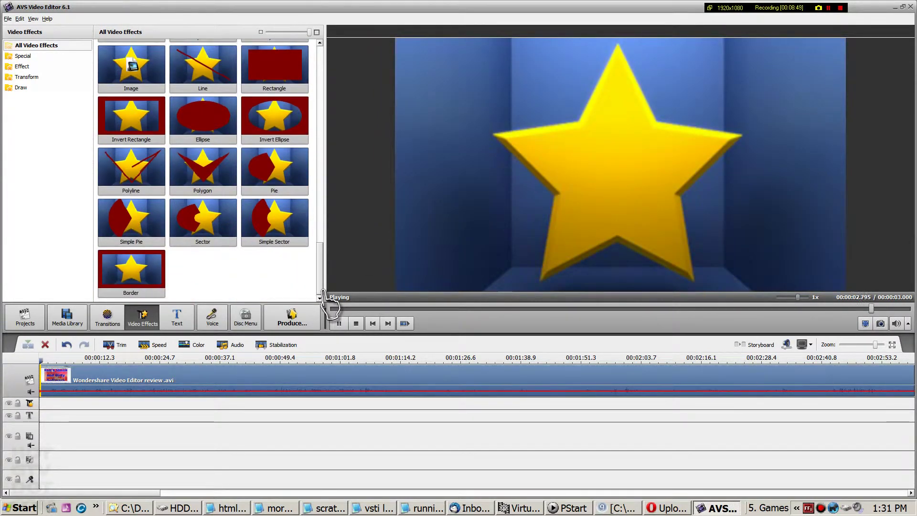
{"action": "left_click", "coordinate": [146, 279]}
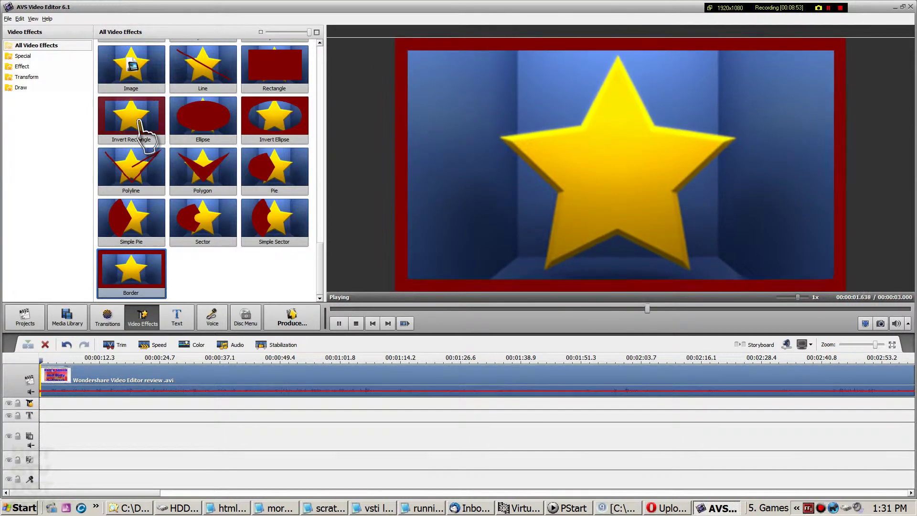
{"action": "left_click", "coordinate": [210, 77]}
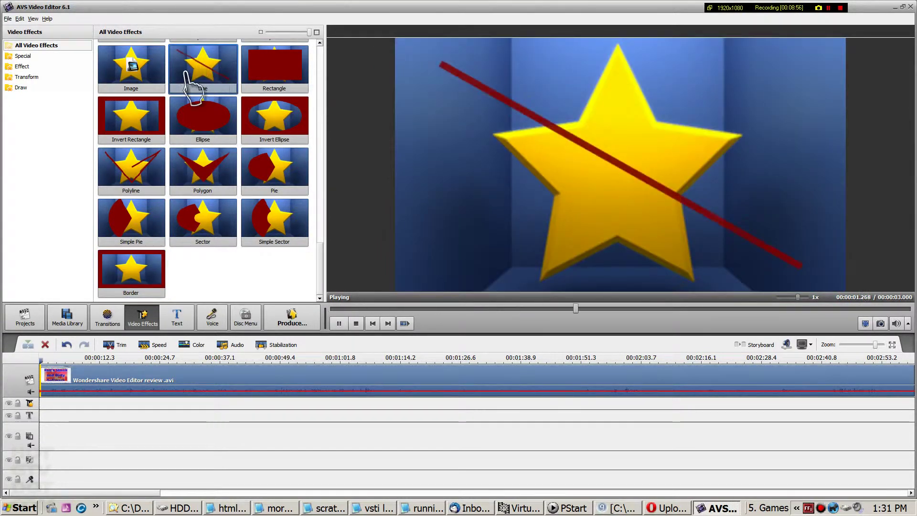
{"action": "left_click", "coordinate": [196, 172]}
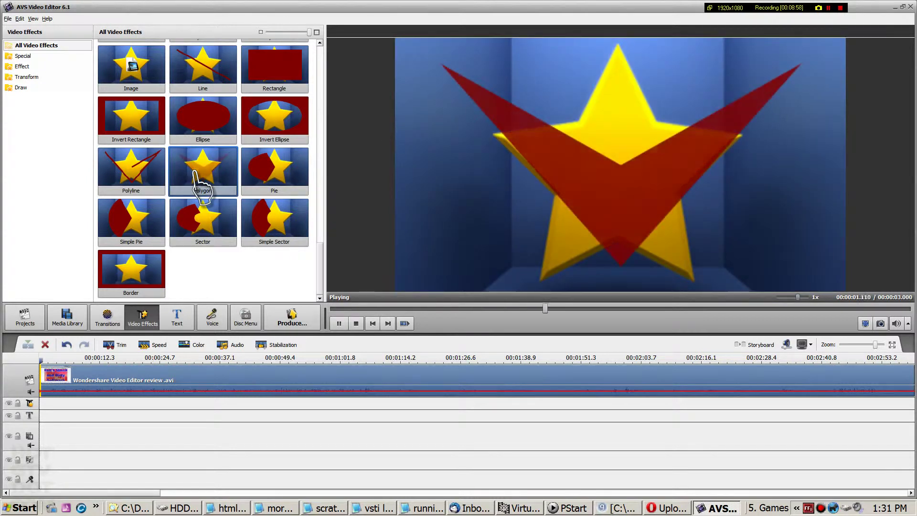
{"action": "left_click", "coordinate": [143, 81]}
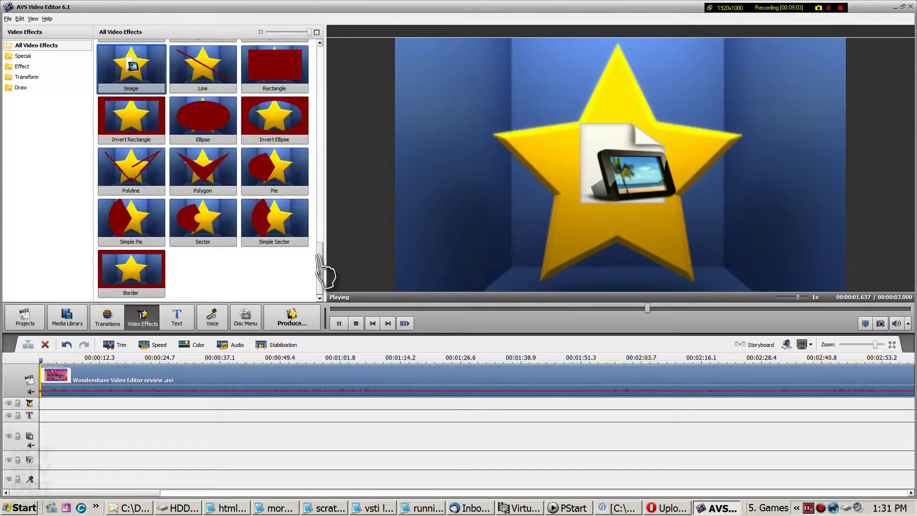
{"action": "left_click_drag", "start_coordinate": [320, 258], "coordinate": [321, 137]}
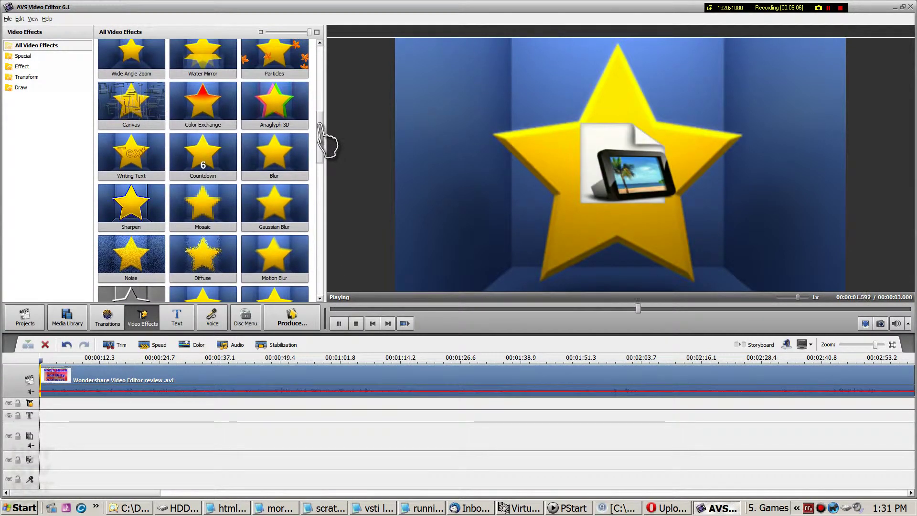
{"action": "left_click", "coordinate": [135, 114]}
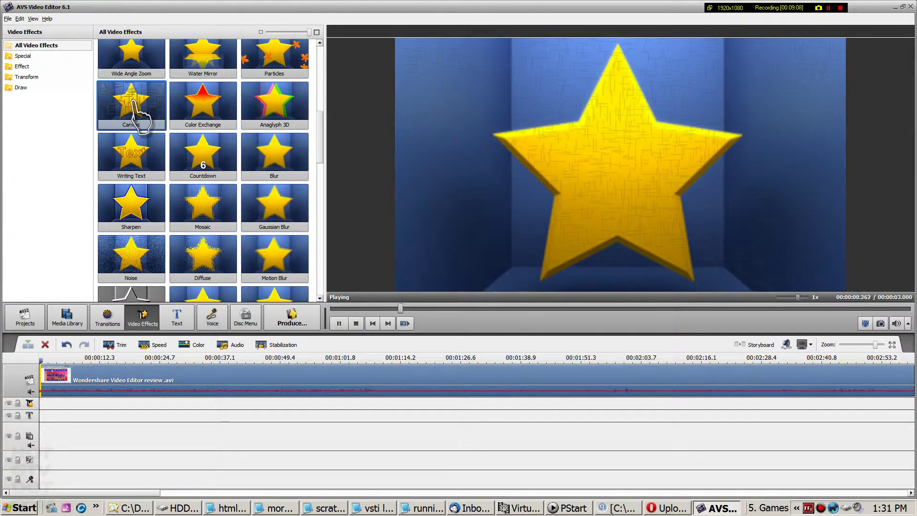
{"action": "left_click", "coordinate": [138, 163]}
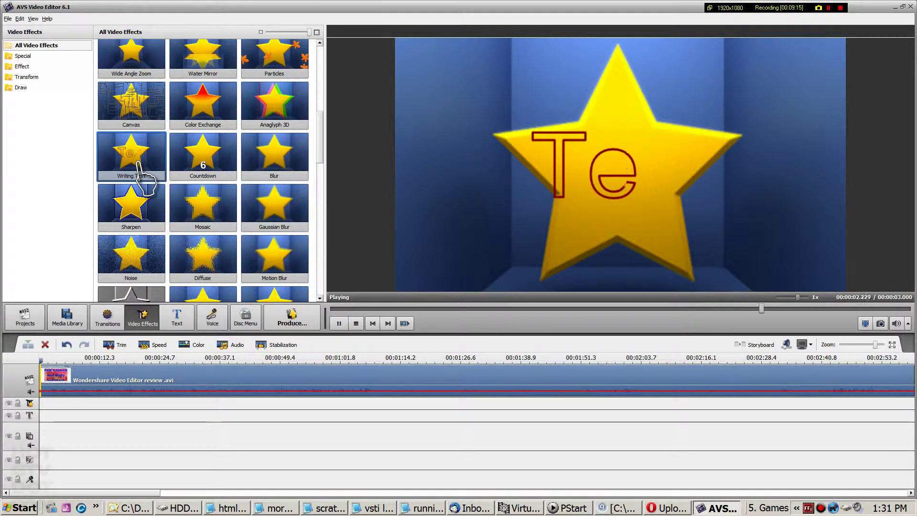
{"action": "left_click", "coordinate": [201, 163]}
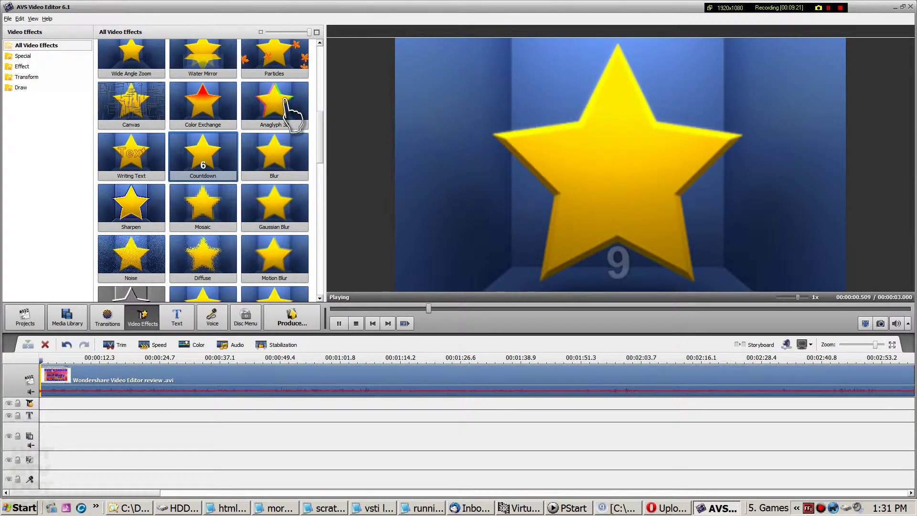
Preview Anaglyph 3D, Newsprint, TV Simulation, Pencil Sketch, Puzzle, Glass Mosaic and Old Movie effects
{"action": "left_click", "coordinate": [287, 108]}
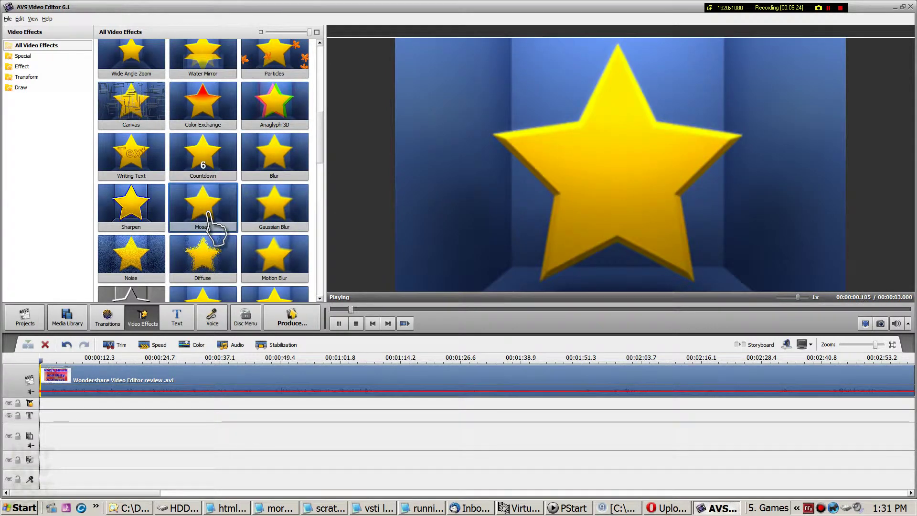
{"action": "left_click_drag", "start_coordinate": [321, 164], "coordinate": [323, 125]}
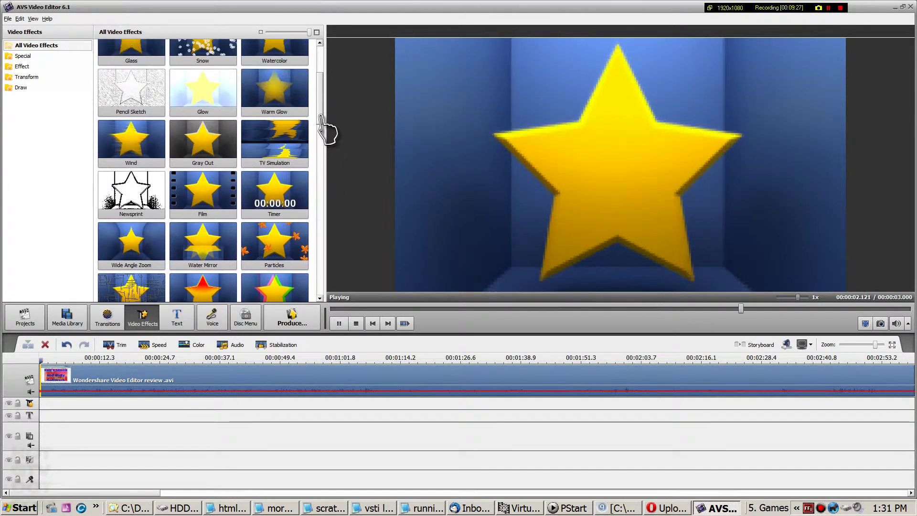
{"action": "left_click", "coordinate": [129, 206]}
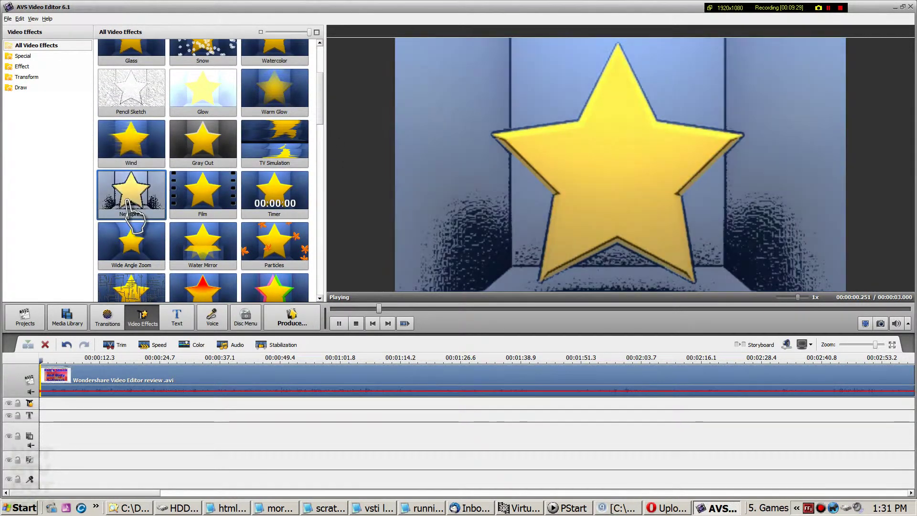
{"action": "left_click", "coordinate": [290, 149]}
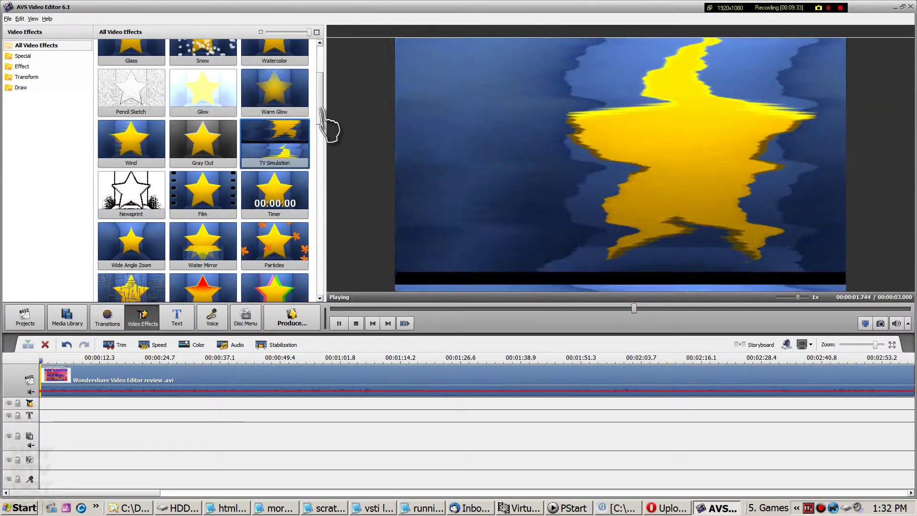
{"action": "left_click_drag", "start_coordinate": [322, 115], "coordinate": [321, 57]}
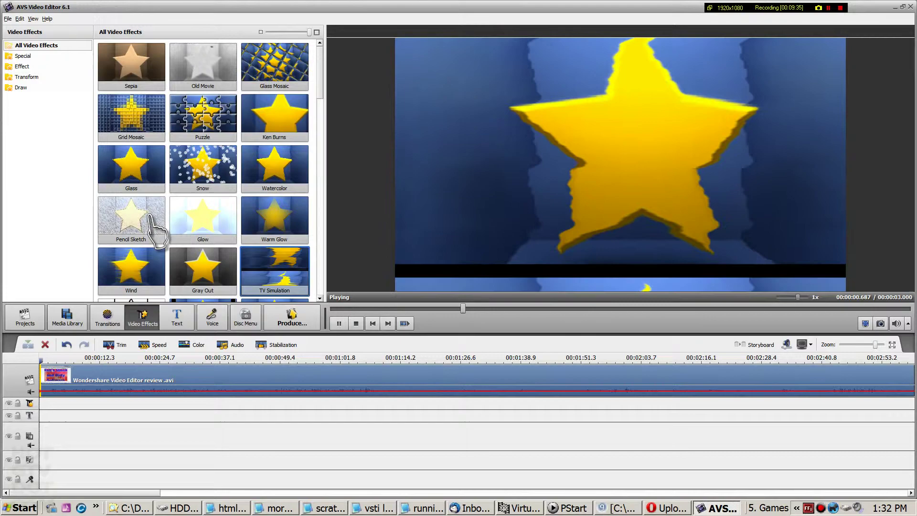
{"action": "left_click", "coordinate": [149, 230]}
{"action": "left_click", "coordinate": [332, 107]}
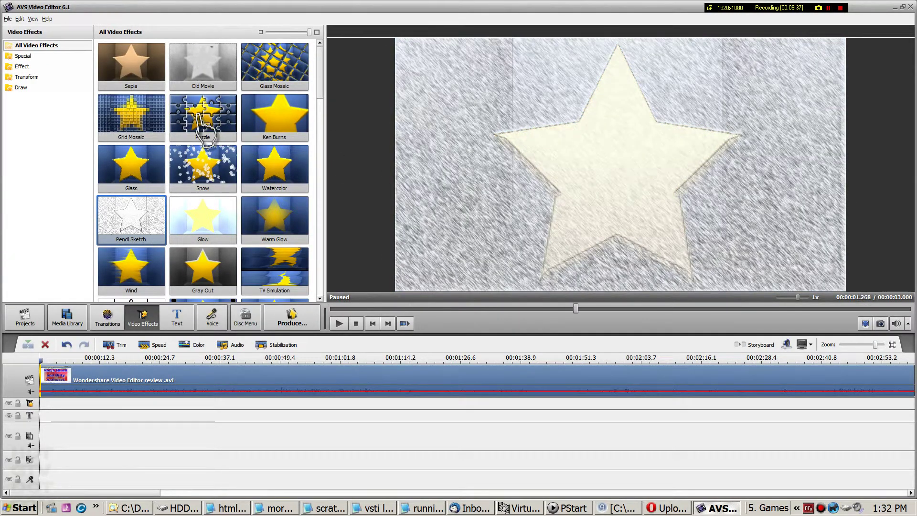
{"action": "left_click", "coordinate": [200, 116]}
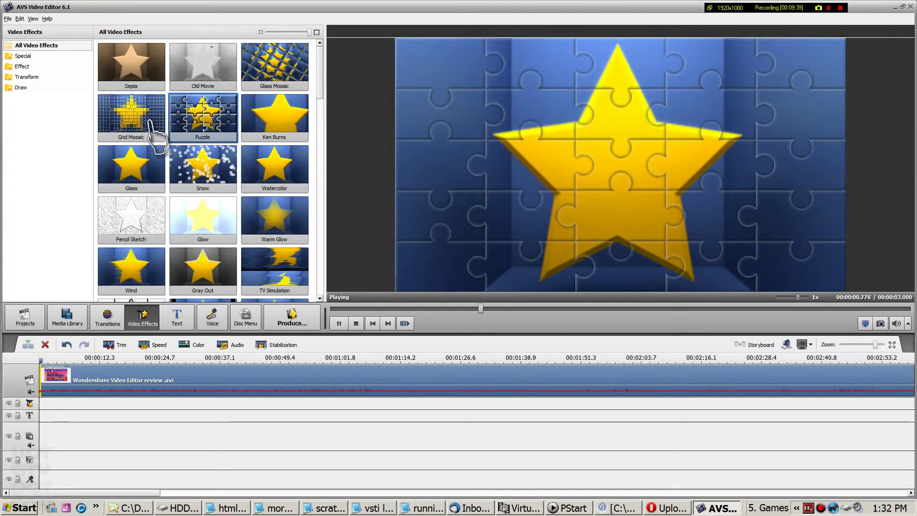
{"action": "left_click", "coordinate": [293, 69]}
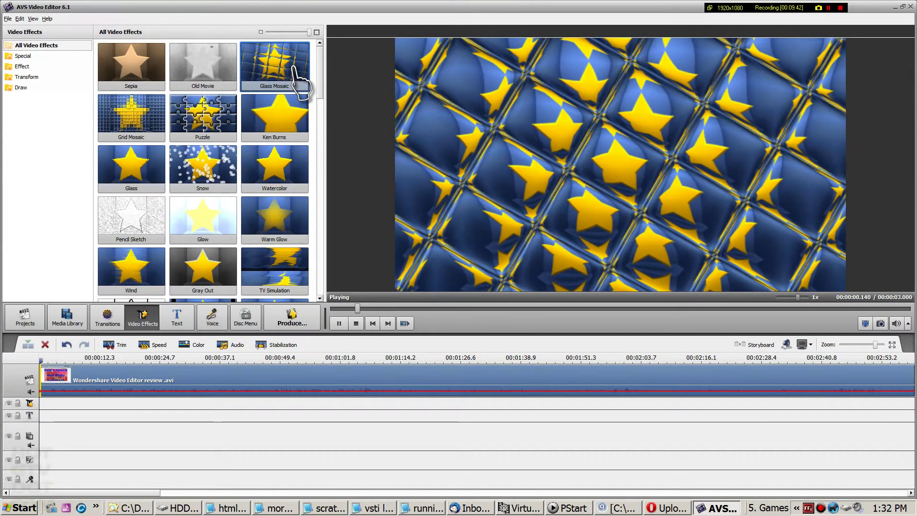
{"action": "left_click", "coordinate": [202, 67]}
Put Old Movie on the effects track, trim it to about 3.5 seconds, and play from start
{"action": "left_click_drag", "start_coordinate": [206, 79], "coordinate": [61, 430]}
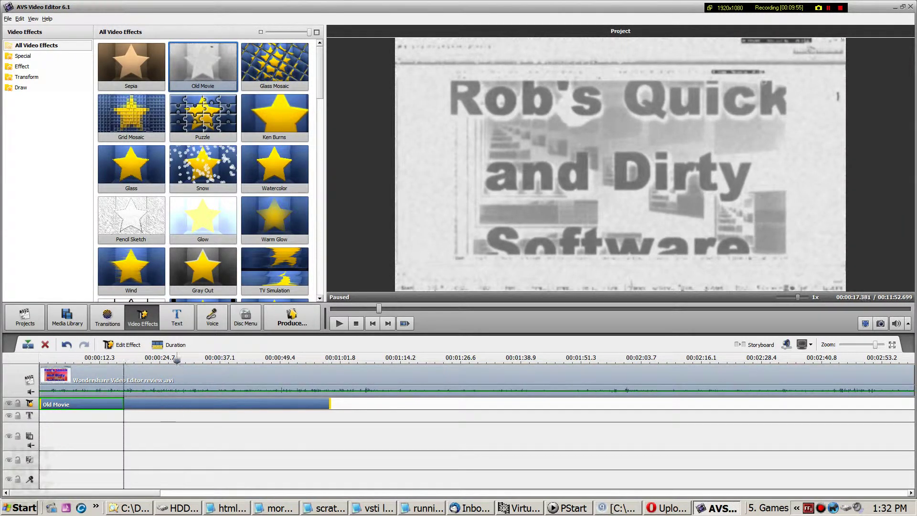
{"action": "left_click", "coordinate": [75, 404]}
{"action": "left_click", "coordinate": [57, 404]}
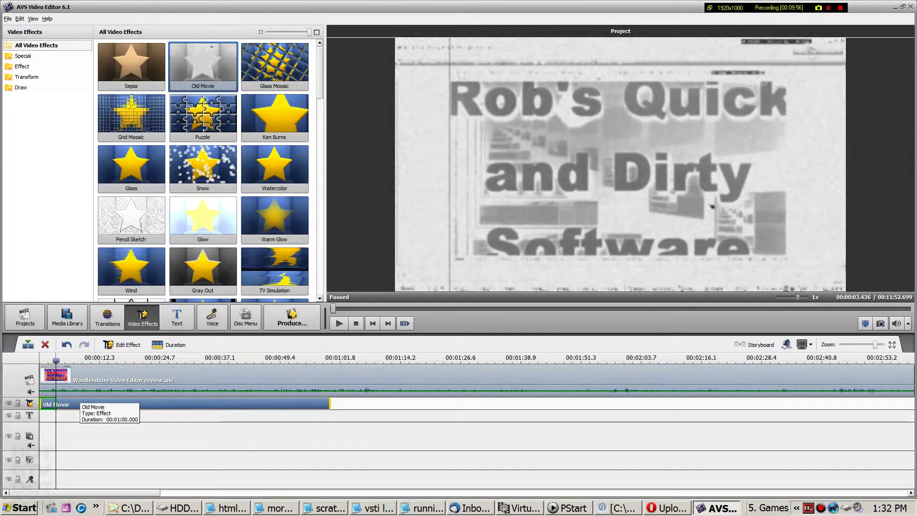
{"action": "key", "text": "Delete"}
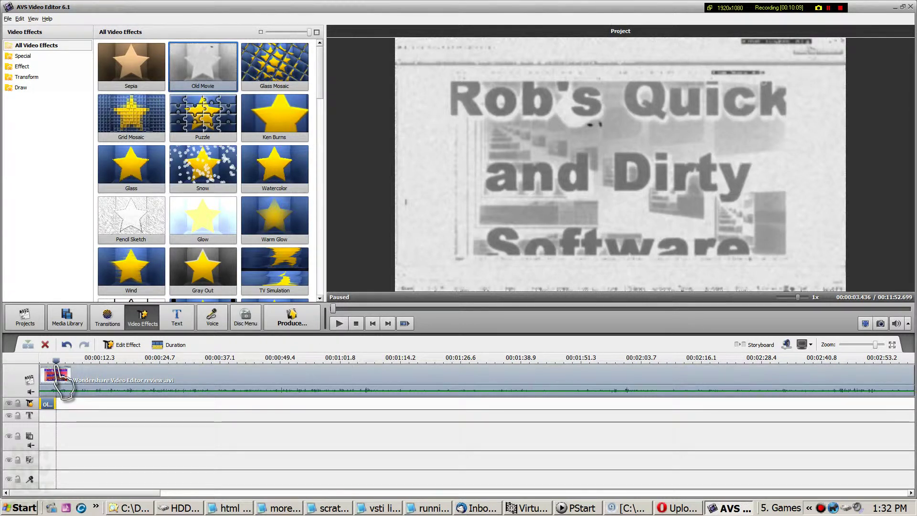
{"action": "key", "text": "Home"}
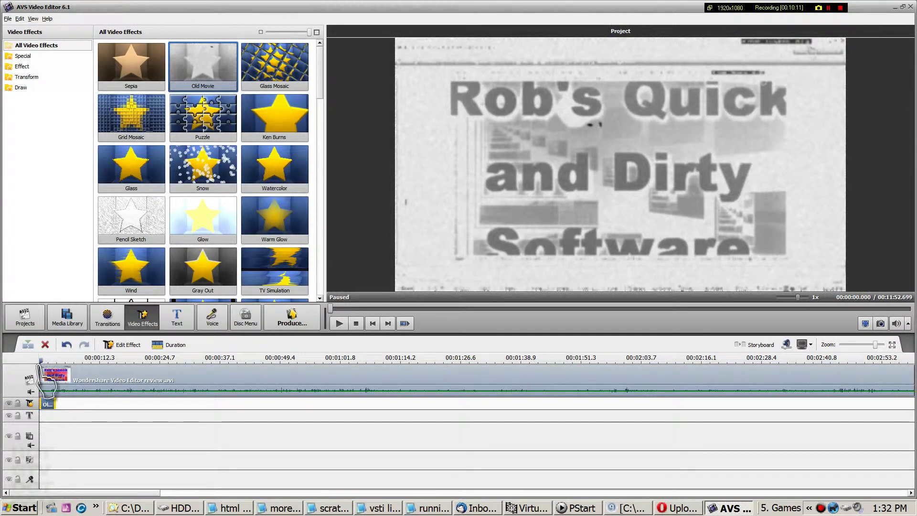
{"action": "left_click", "coordinate": [338, 324]}
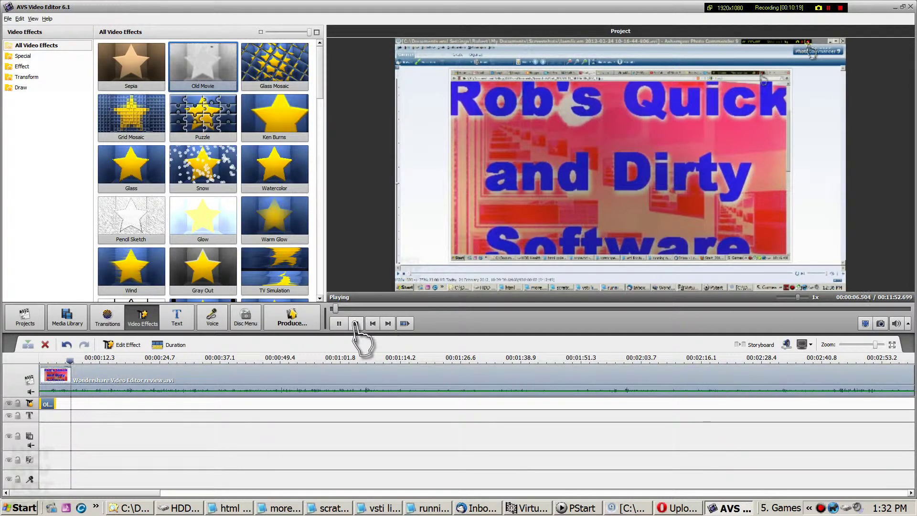
{"action": "left_click", "coordinate": [356, 323]}
Lengthen the Old Movie effect to about 14 seconds and preview from 10 seconds
{"action": "left_click_drag", "start_coordinate": [55, 404], "coordinate": [106, 404]}
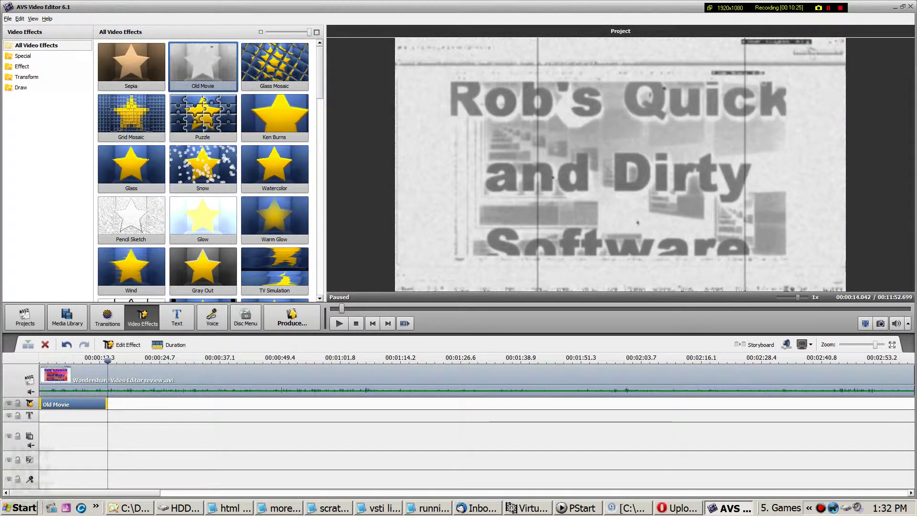
{"action": "left_click", "coordinate": [89, 359]}
{"action": "left_click", "coordinate": [339, 324]}
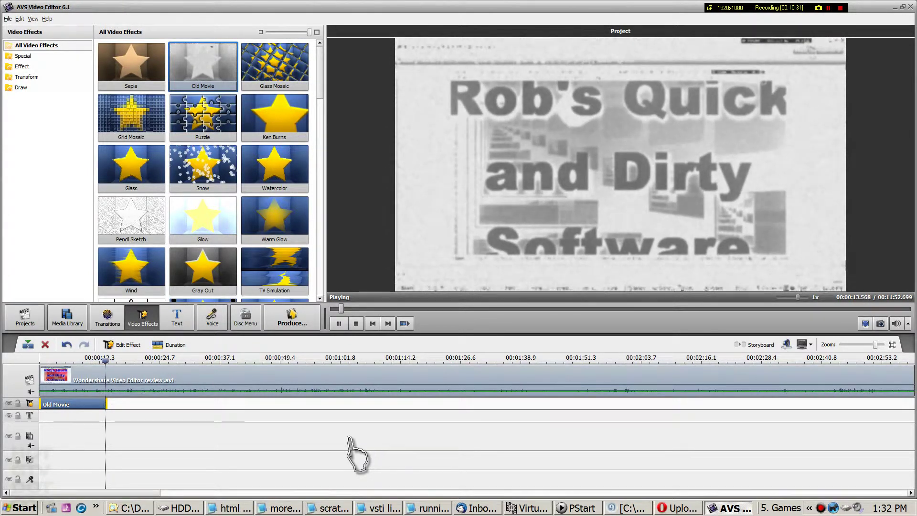
{"action": "left_click", "coordinate": [356, 323]}
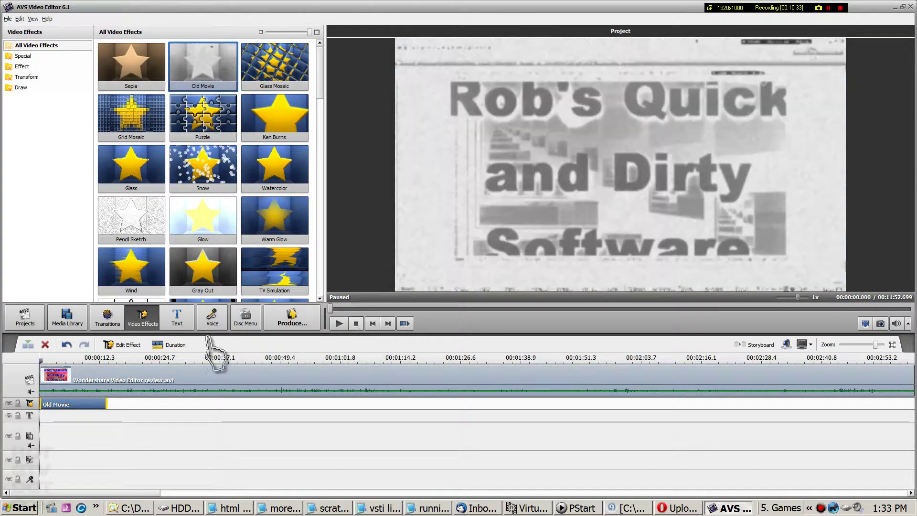
Preview the Merry Christmas 3, Comics Balloons 1 and 4, and Creeping line title templates
{"action": "left_click", "coordinate": [47, 420]}
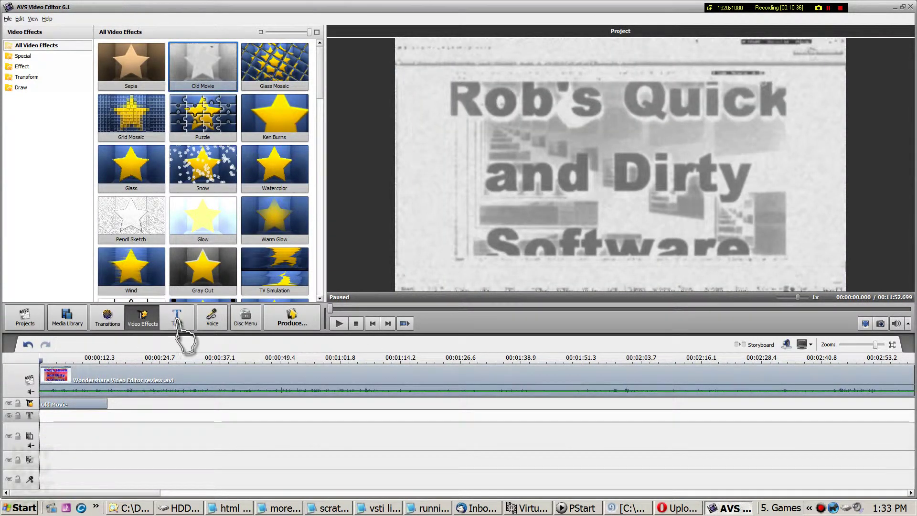
{"action": "left_click", "coordinate": [177, 317]}
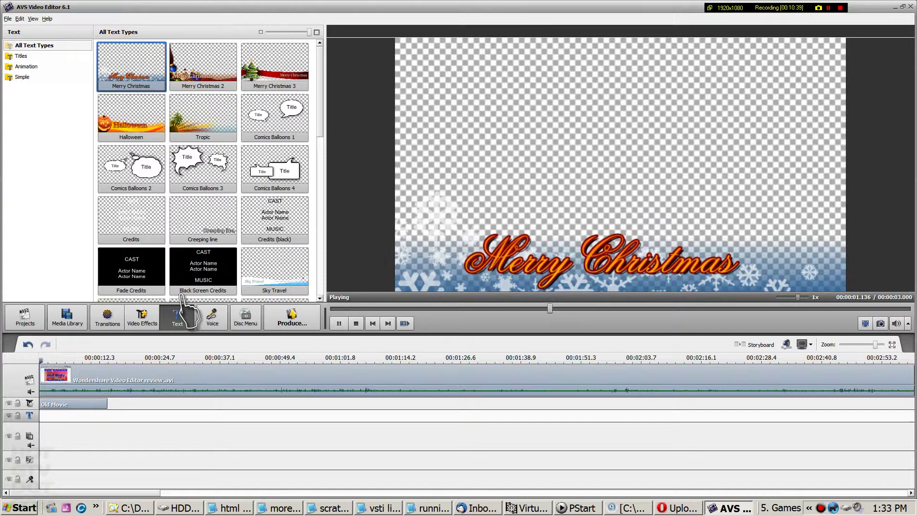
{"action": "left_click", "coordinate": [277, 79]}
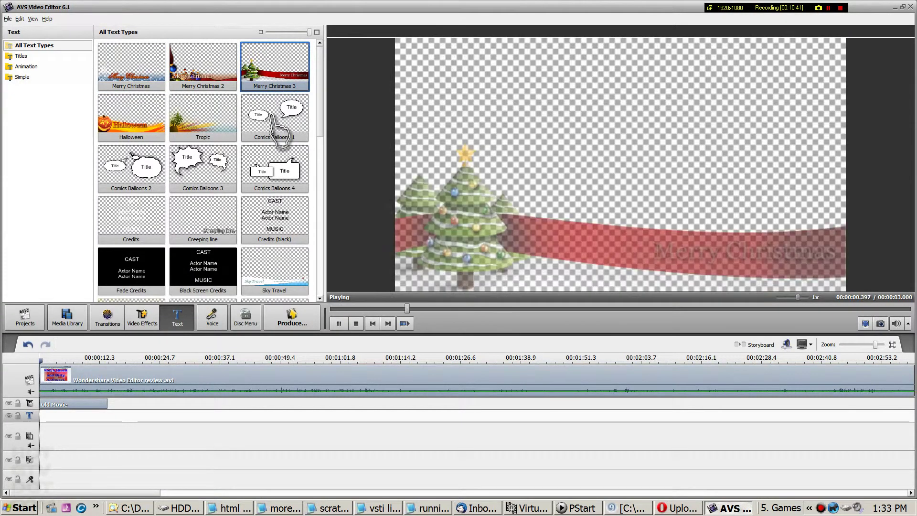
{"action": "left_click", "coordinate": [271, 115]}
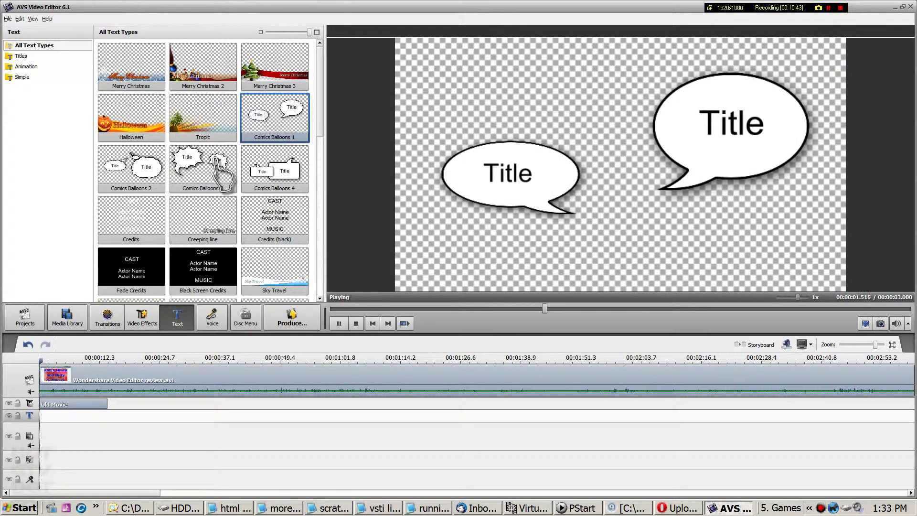
{"action": "left_click", "coordinate": [267, 182]}
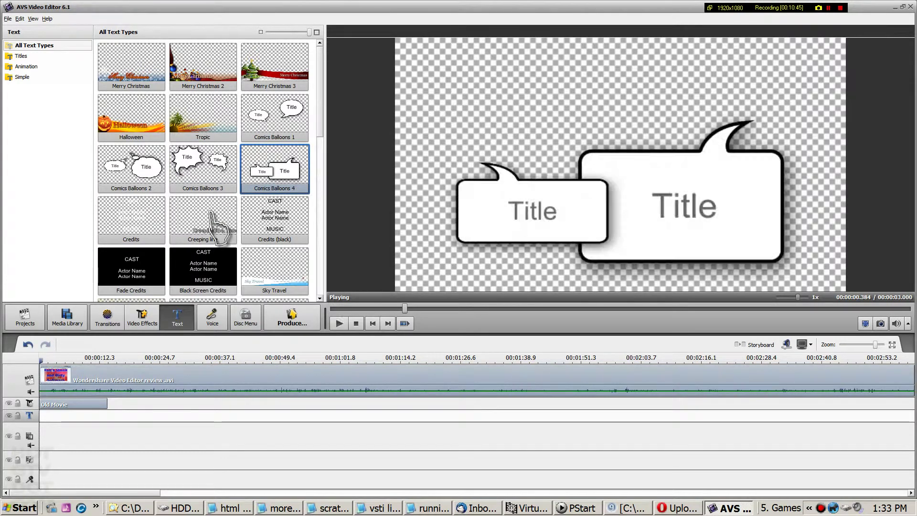
{"action": "left_click", "coordinate": [211, 219]}
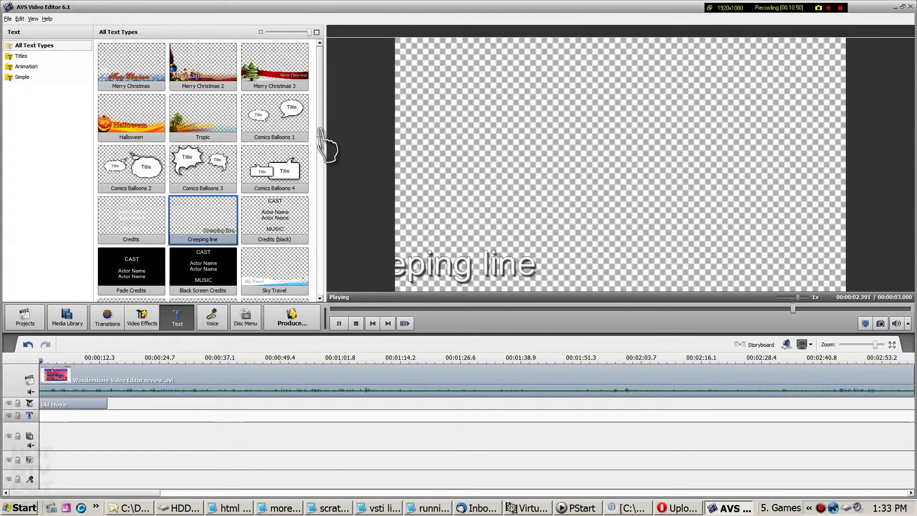
Preview Credits, Black Screen Credits and Star Wars, then select the Animation 06 template
{"action": "left_click_drag", "start_coordinate": [318, 130], "coordinate": [319, 180]}
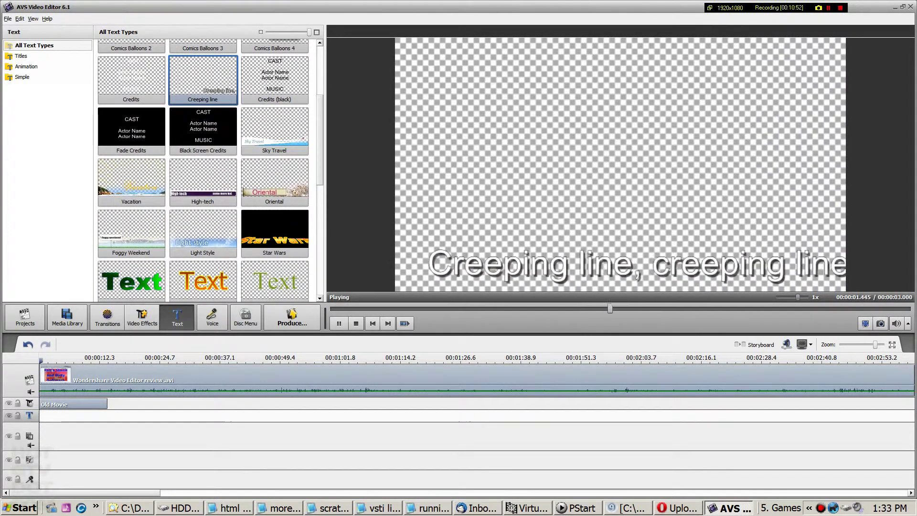
{"action": "left_click", "coordinate": [286, 91]}
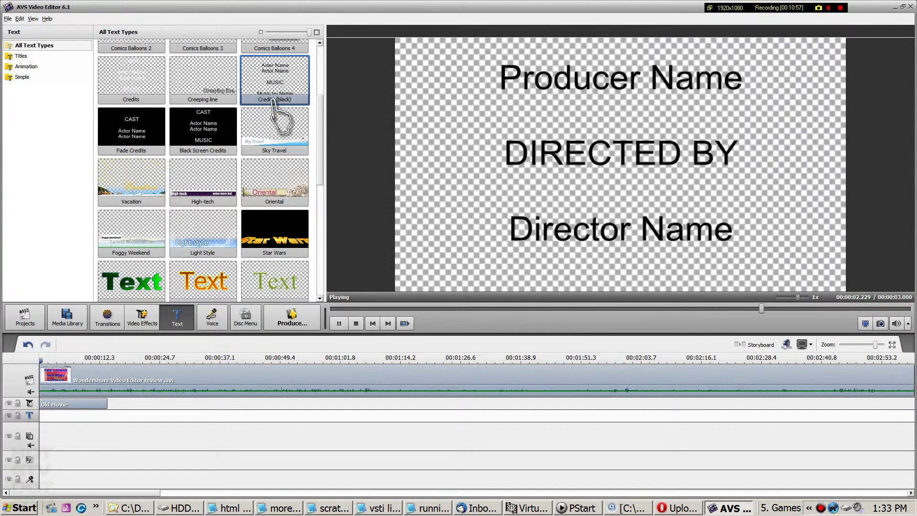
{"action": "left_click", "coordinate": [209, 138]}
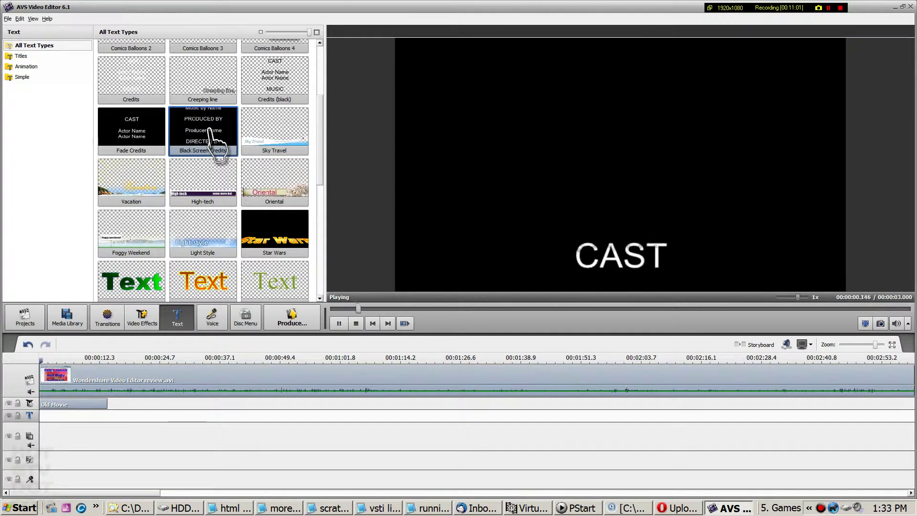
{"action": "left_click", "coordinate": [270, 232]}
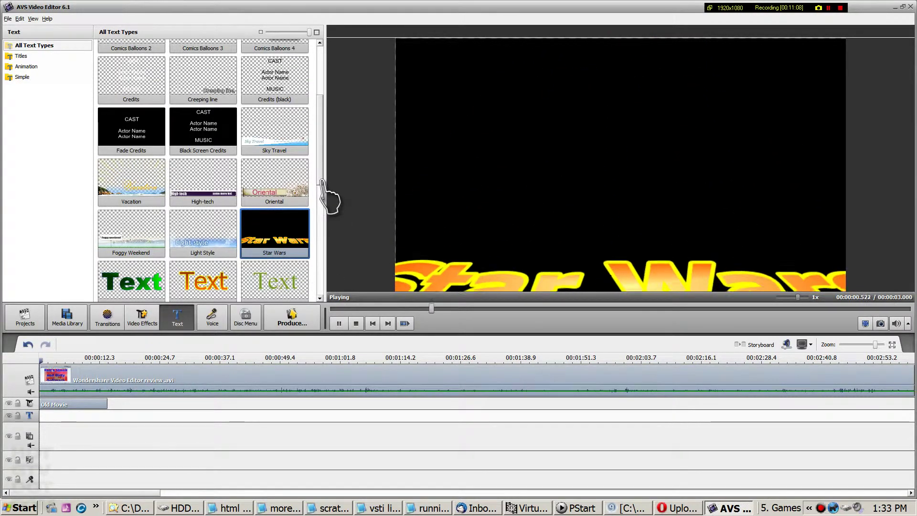
{"action": "left_click_drag", "start_coordinate": [321, 188], "coordinate": [323, 231]}
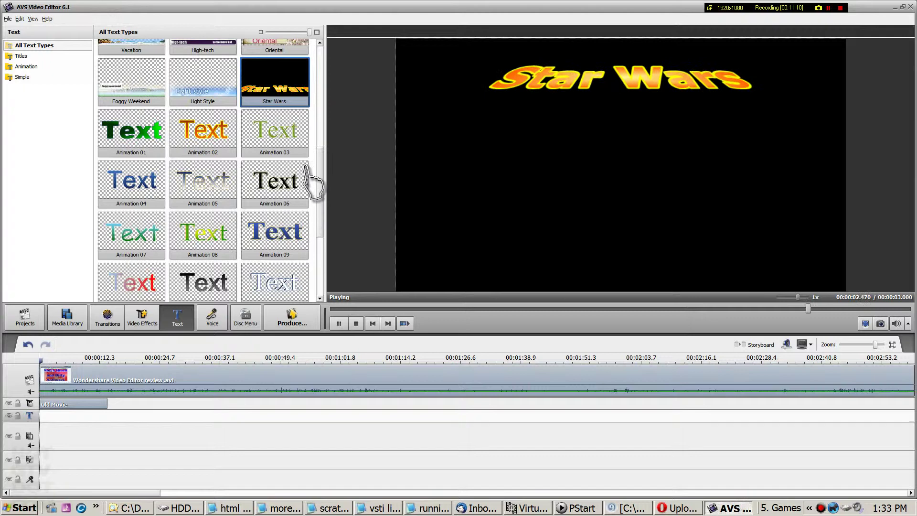
{"action": "left_click", "coordinate": [278, 189]}
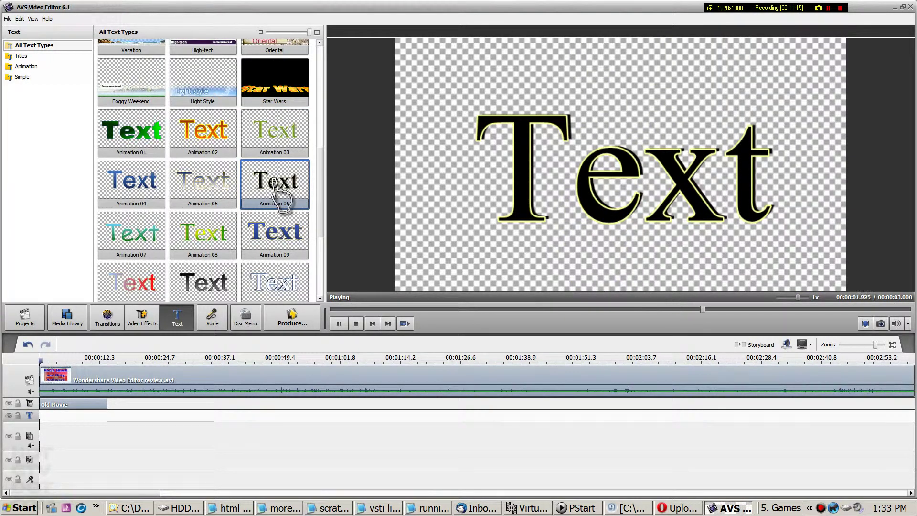
Place the Animation 06 title on the text track at the project start and open its clip options
{"action": "left_click_drag", "start_coordinate": [277, 184], "coordinate": [85, 451]}
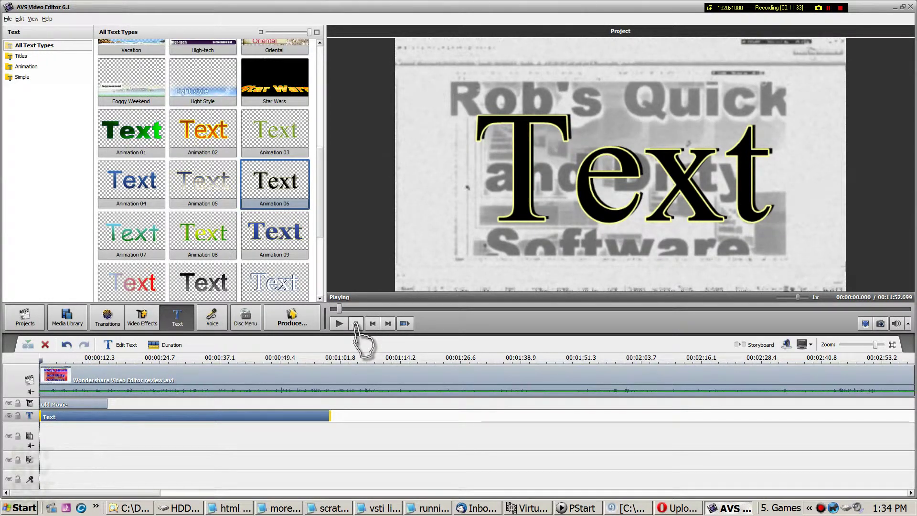
{"action": "left_click", "coordinate": [355, 324]}
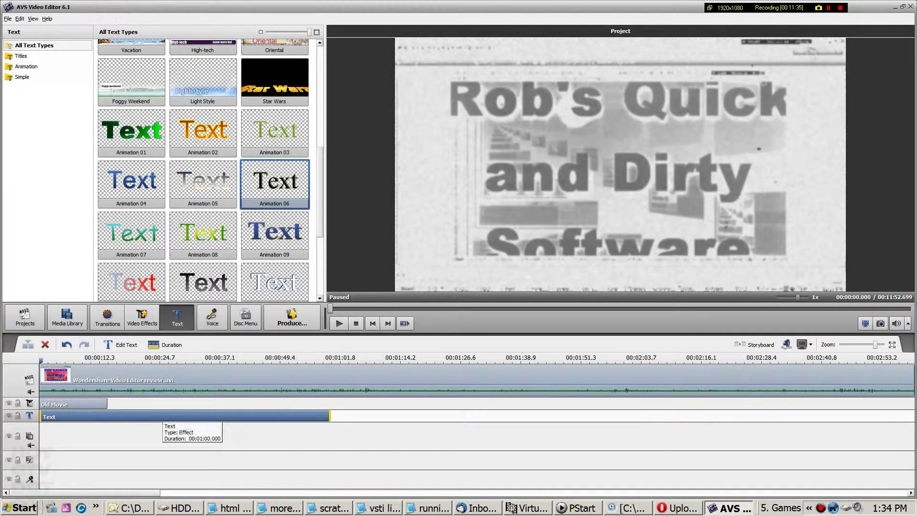
{"action": "right_click", "coordinate": [164, 417]}
{"action": "left_click", "coordinate": [201, 440]}
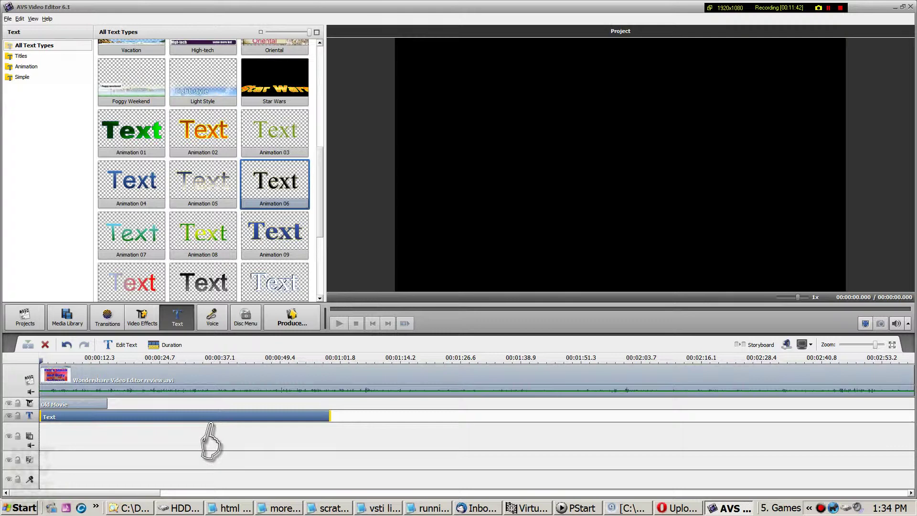
Replace the placeholder title with 'Rob's Video Reviews', breaking the line before 'Reviews'
{"action": "double_click", "coordinate": [209, 421]}
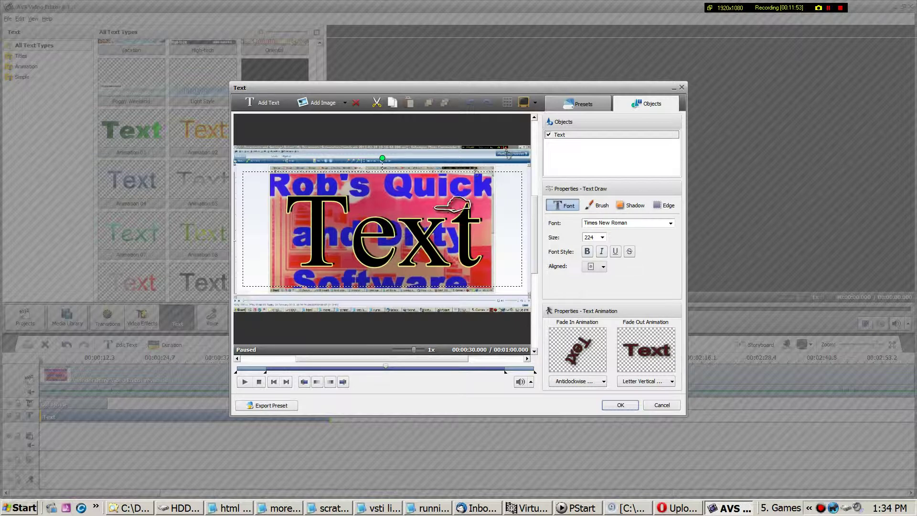
{"action": "double_click", "coordinate": [397, 234]}
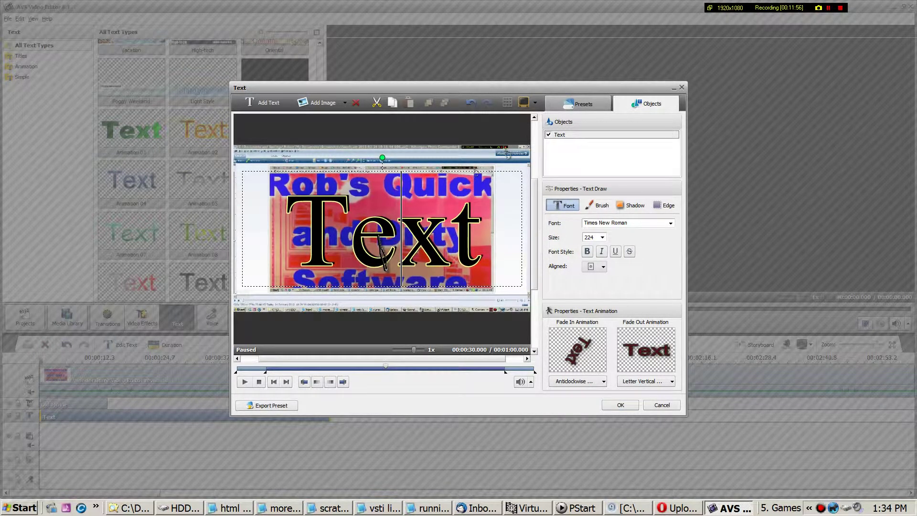
{"action": "key", "text": "Left"}
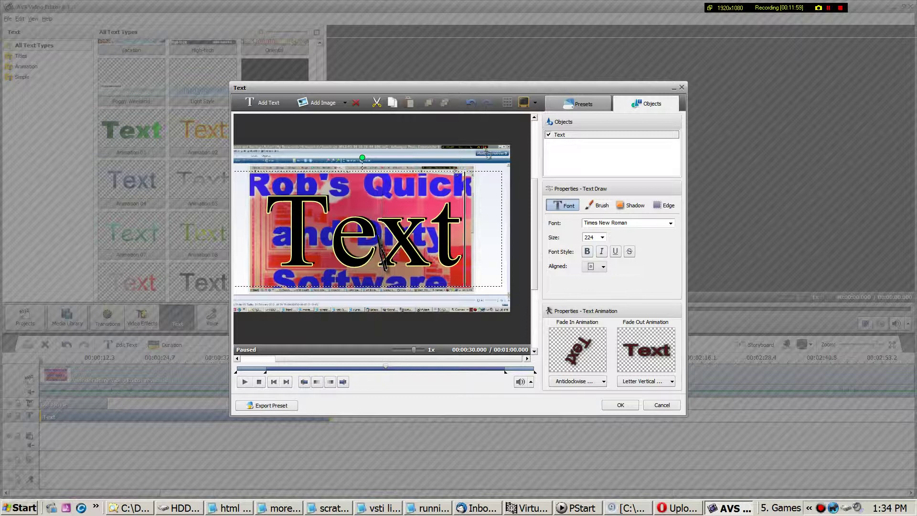
{"action": "key", "text": "BackSpace"}
{"action": "key", "text": "BackSpace"}
{"action": "key", "text": "BackSpace"}
{"action": "key", "text": "BackSpace"}
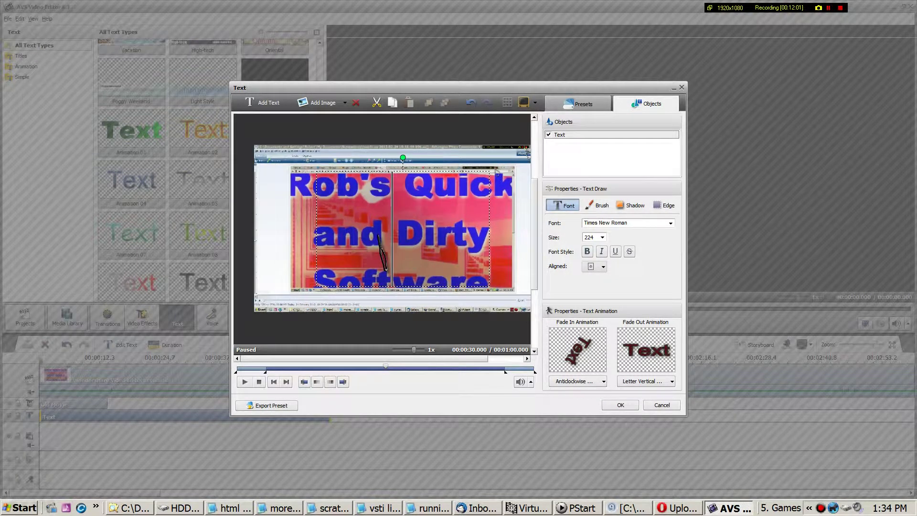
{"action": "type", "text": "Rob's"}
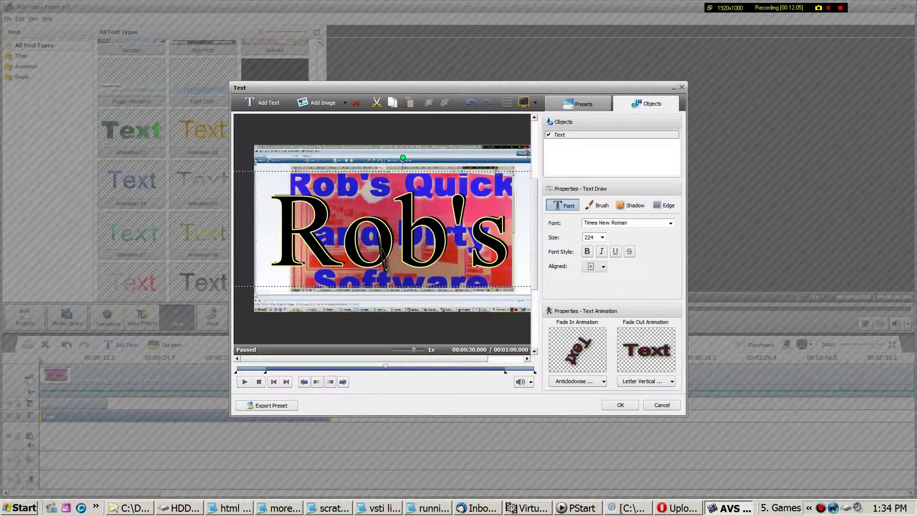
{"action": "type", "text": " V"}
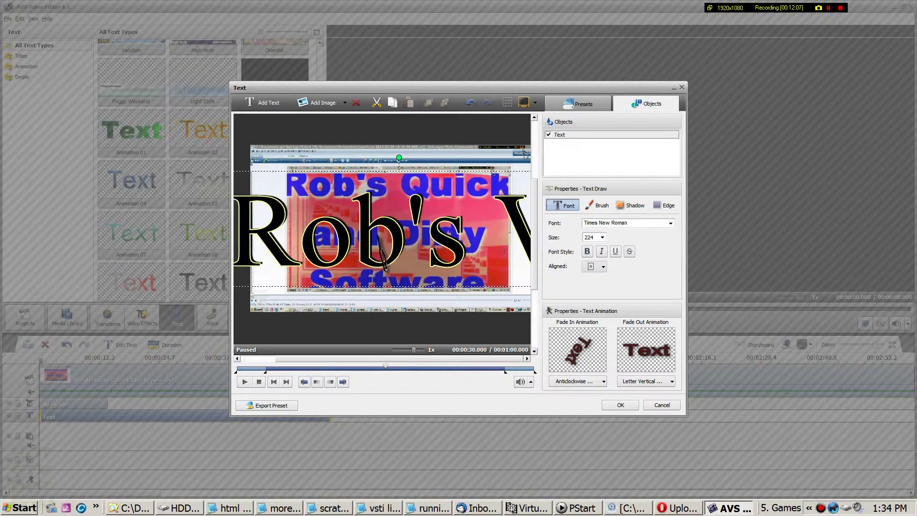
{"action": "type", "text": "ideo Reviews"}
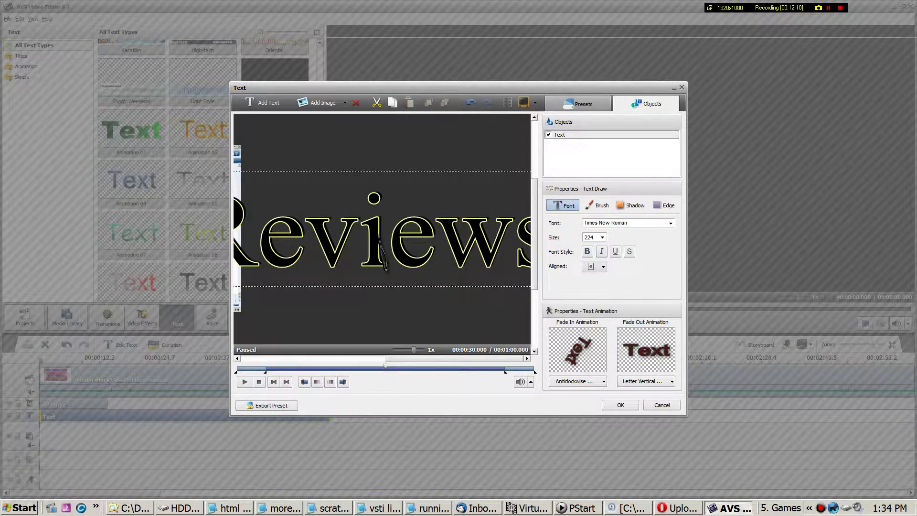
{"action": "key", "text": "Left"}
{"action": "key", "text": "Left"}
{"action": "key", "text": "Left"}
{"action": "key", "text": "Left"}
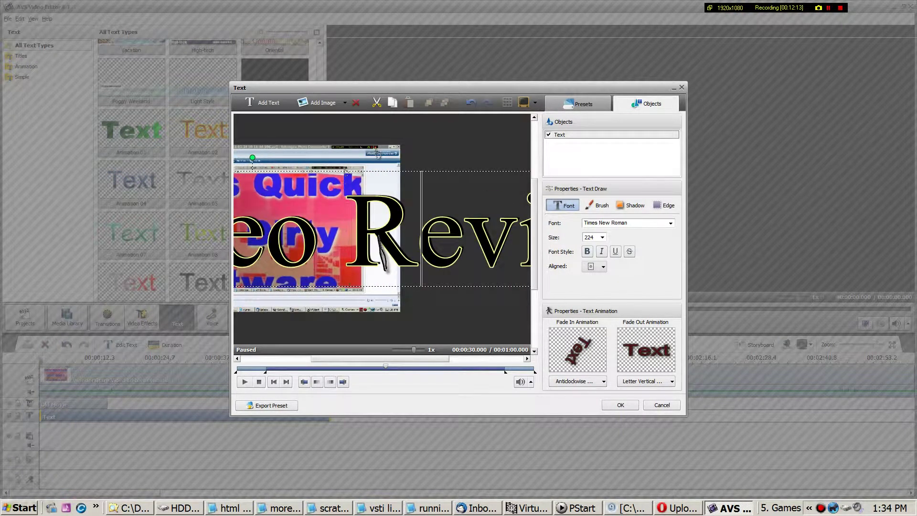
{"action": "key", "text": "Return"}
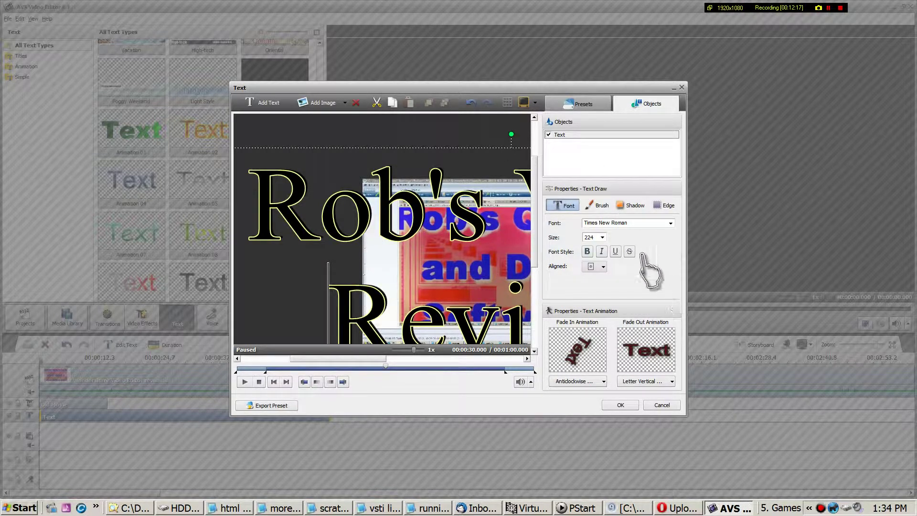
{"action": "left_click", "coordinate": [602, 237]}
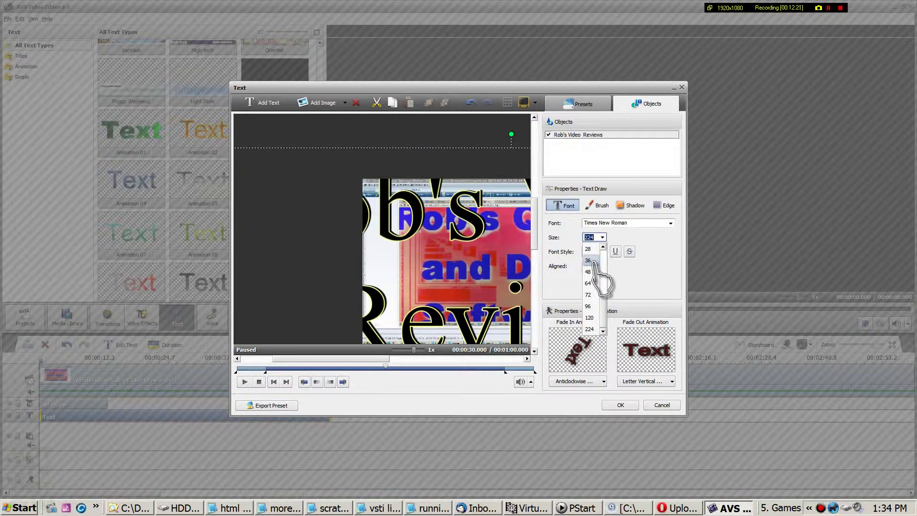
Set the title's font size to 96
{"action": "left_click", "coordinate": [592, 261]}
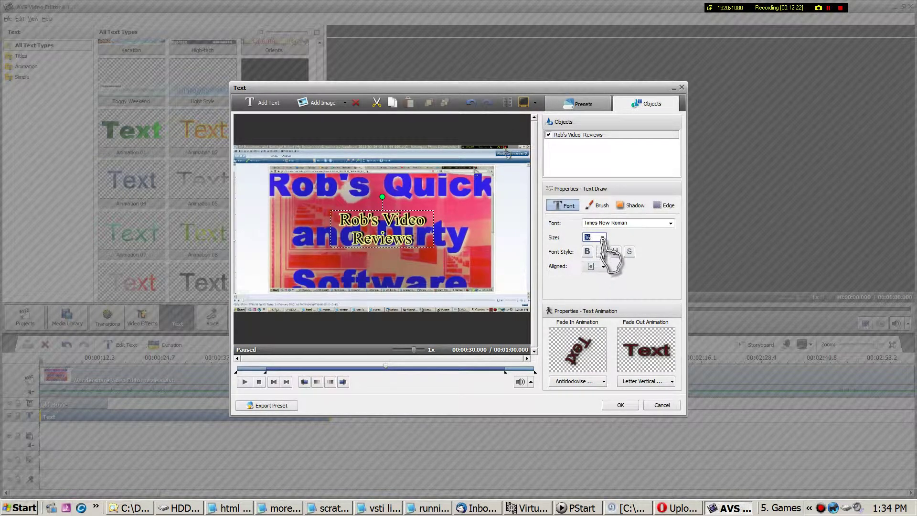
{"action": "left_click", "coordinate": [602, 238]}
{"action": "left_click", "coordinate": [596, 306]}
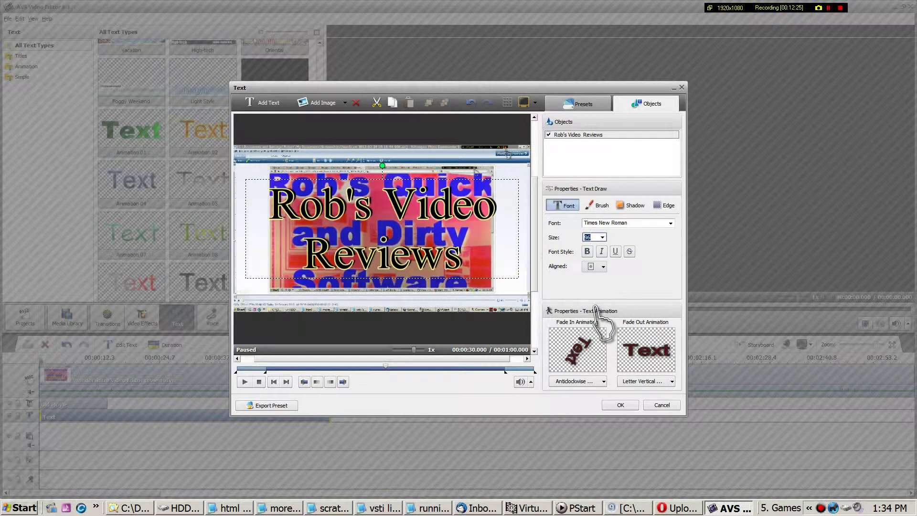
Give the title lettering a solid white brush fill
{"action": "left_click", "coordinate": [602, 206]}
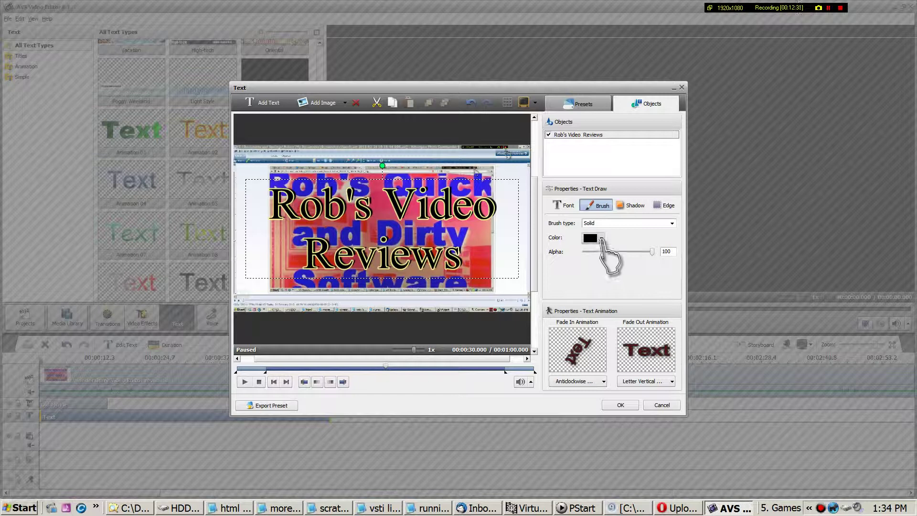
{"action": "left_click", "coordinate": [673, 224]}
{"action": "left_click", "coordinate": [673, 224]}
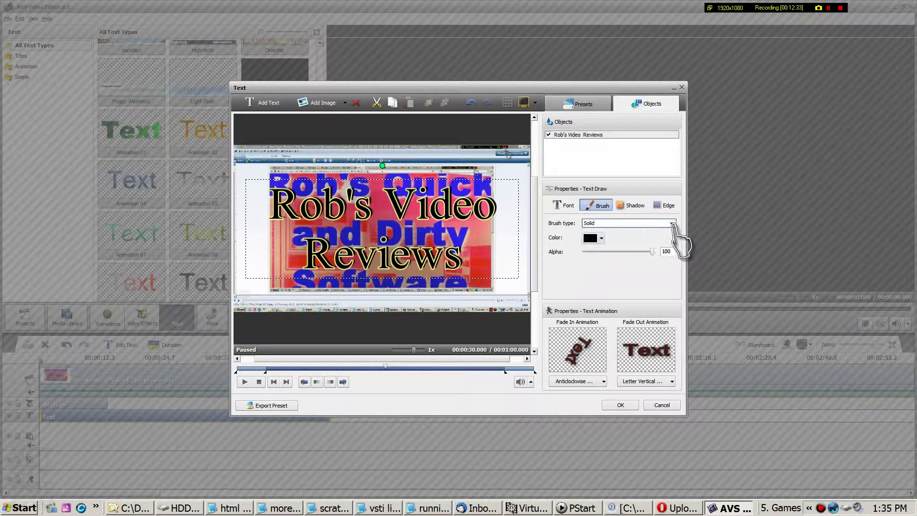
{"action": "left_click", "coordinate": [601, 239]}
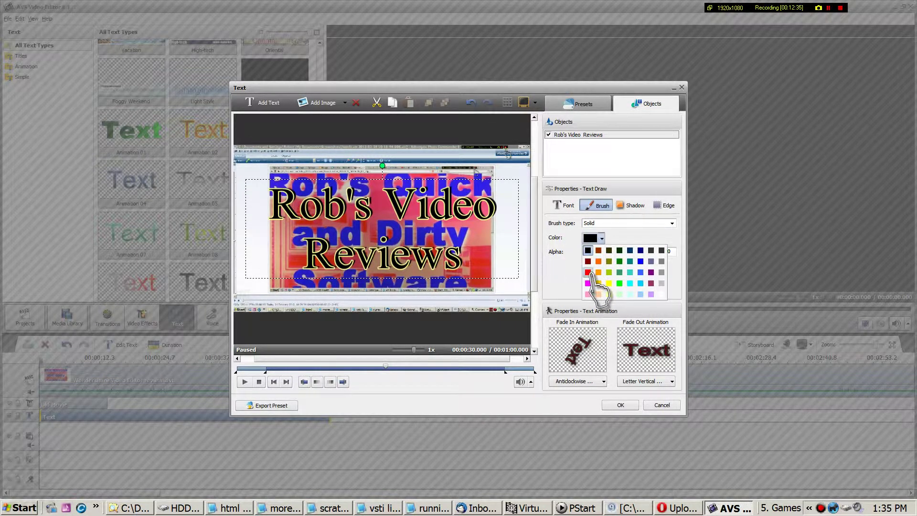
{"action": "left_click", "coordinate": [661, 295]}
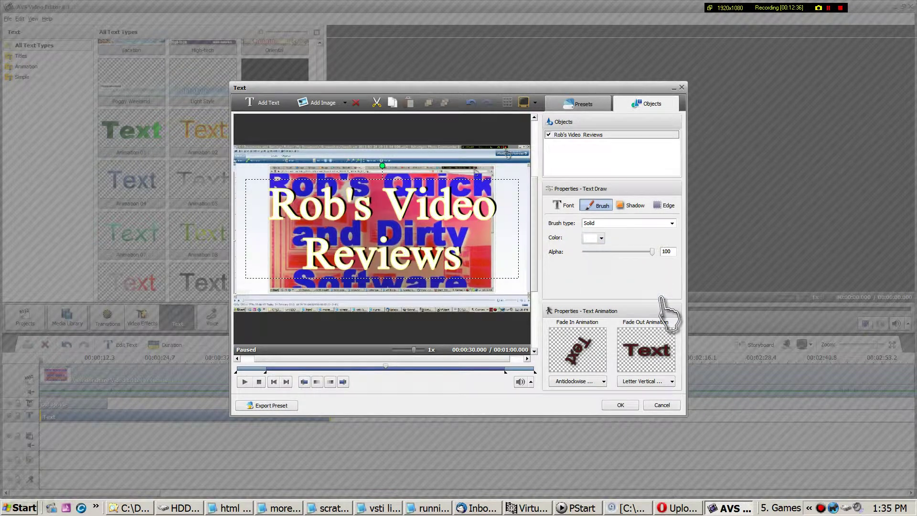
{"action": "left_click", "coordinate": [631, 206]}
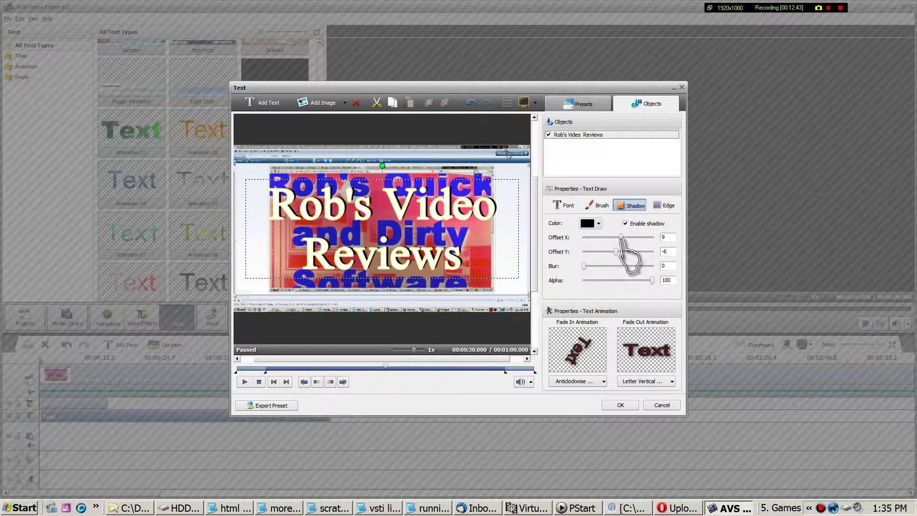
Shift the drop shadow to Offset X 15 and increase its blur
{"action": "left_click_drag", "start_coordinate": [621, 237], "coordinate": [623, 239]}
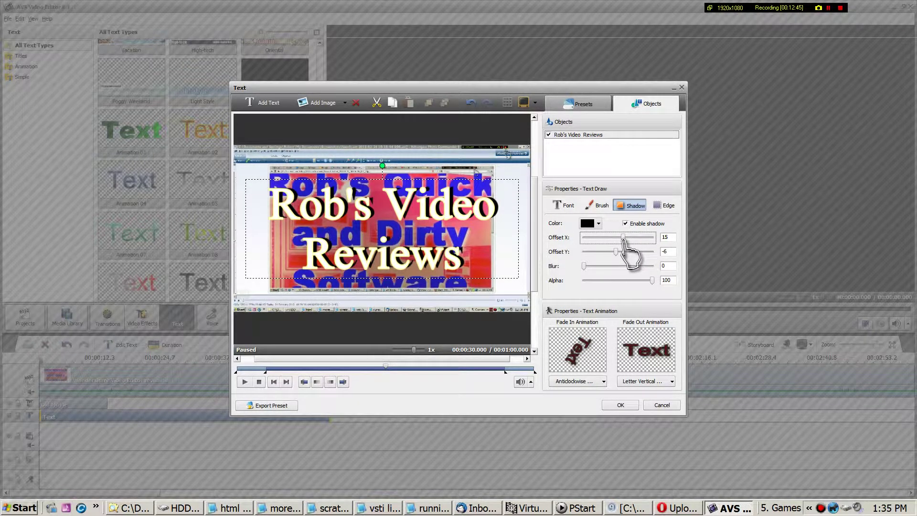
{"action": "mouse_move", "coordinate": [584, 266]}
{"action": "left_mouse_down"}
{"action": "mouse_move", "coordinate": [620, 250]}
{"action": "mouse_move", "coordinate": [591, 269]}
{"action": "left_mouse_up"}
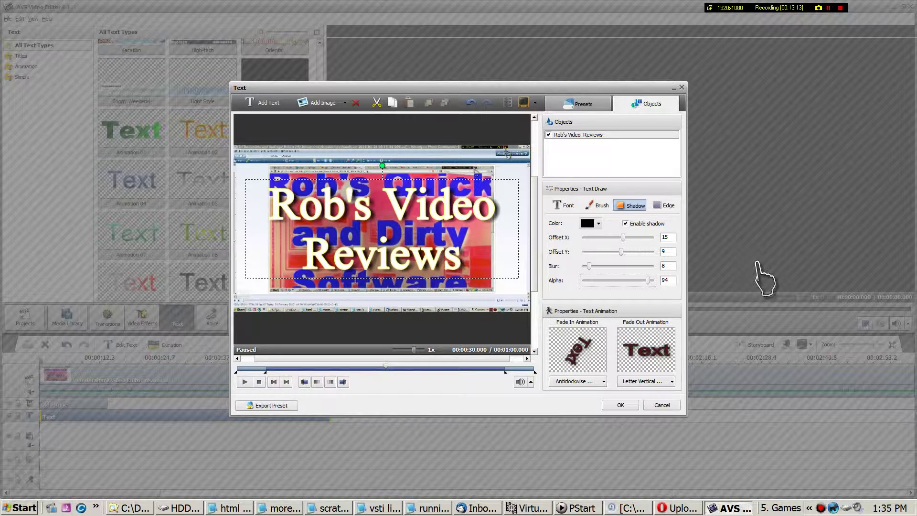
{"action": "left_click", "coordinate": [662, 213]}
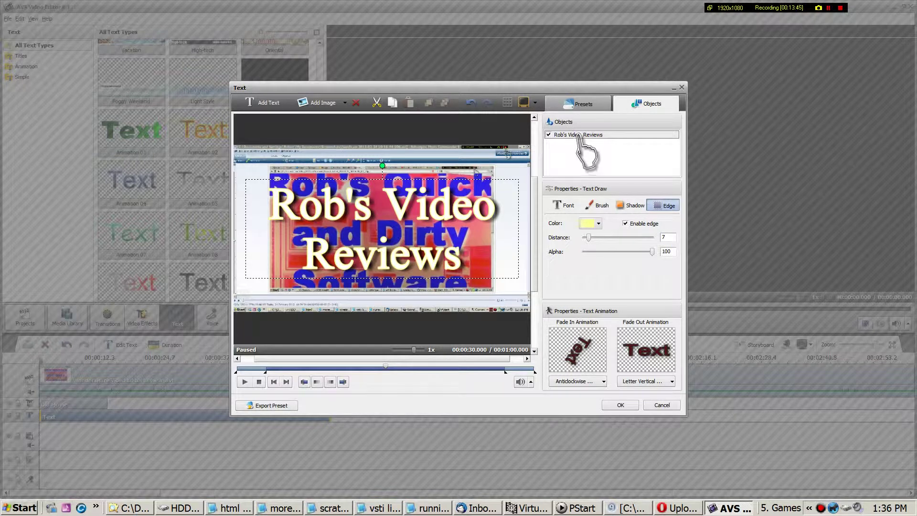
Check the text presets, keep the Letter Vertical fade-out, and preview the title
{"action": "left_click", "coordinate": [588, 103]}
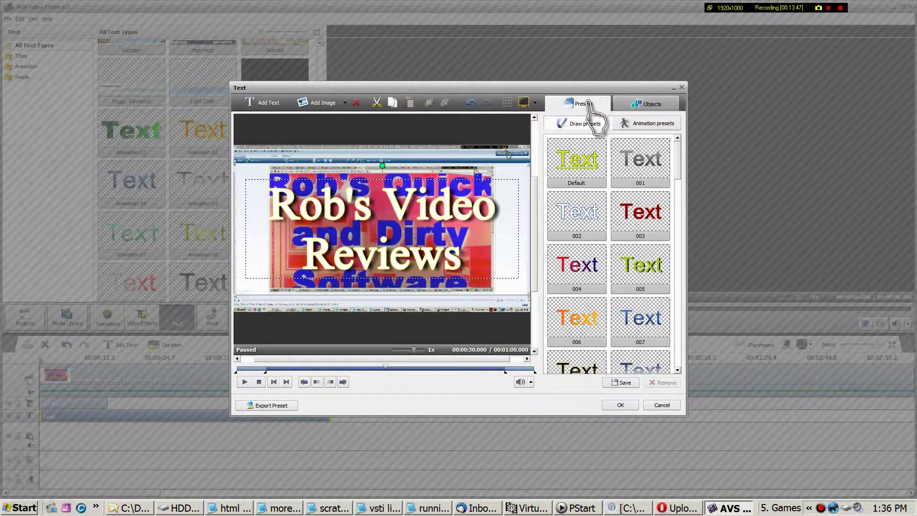
{"action": "left_click", "coordinate": [642, 106]}
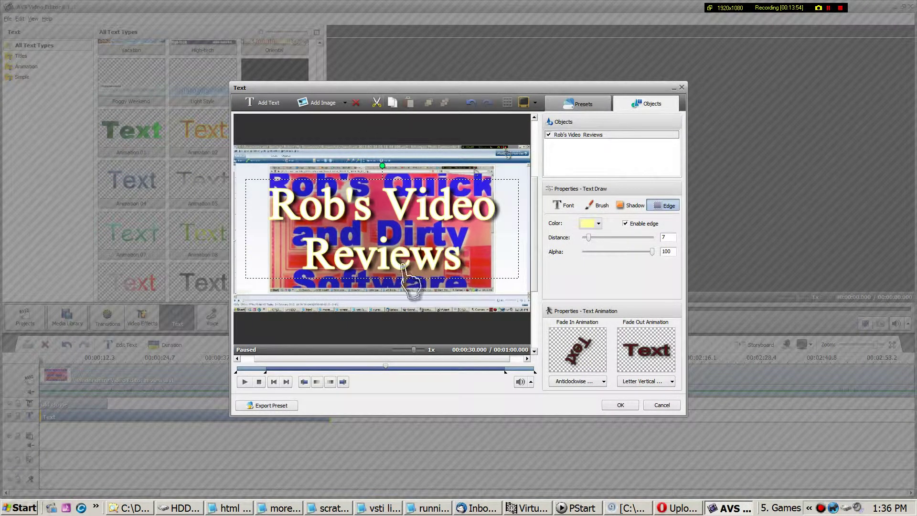
{"action": "left_click", "coordinate": [672, 381]}
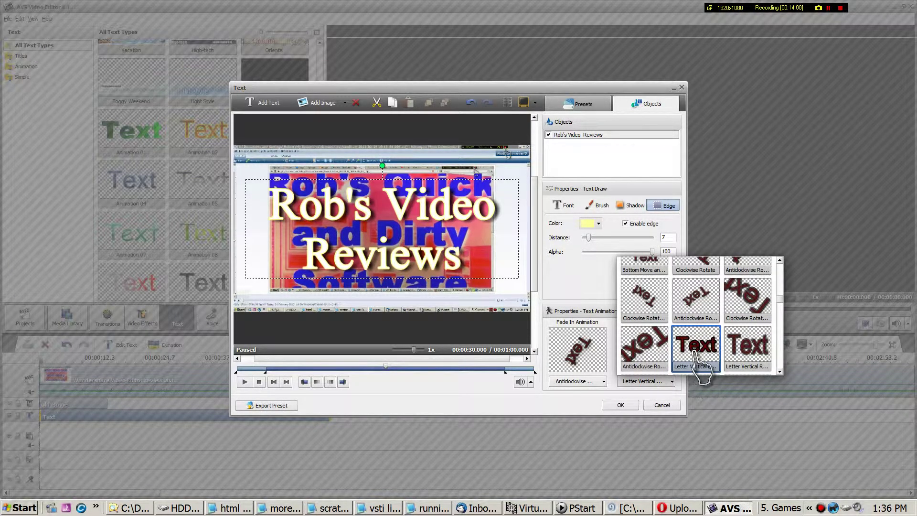
{"action": "left_click", "coordinate": [673, 381]}
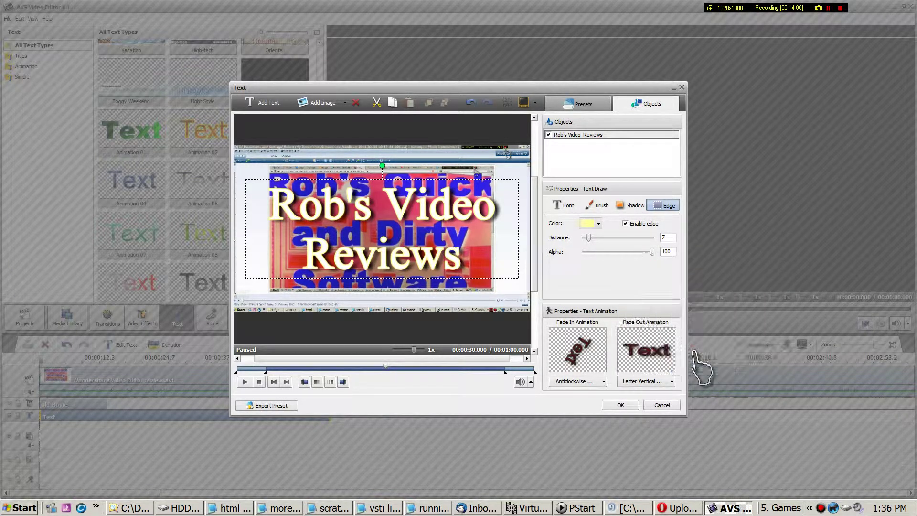
{"action": "left_click", "coordinate": [245, 381]}
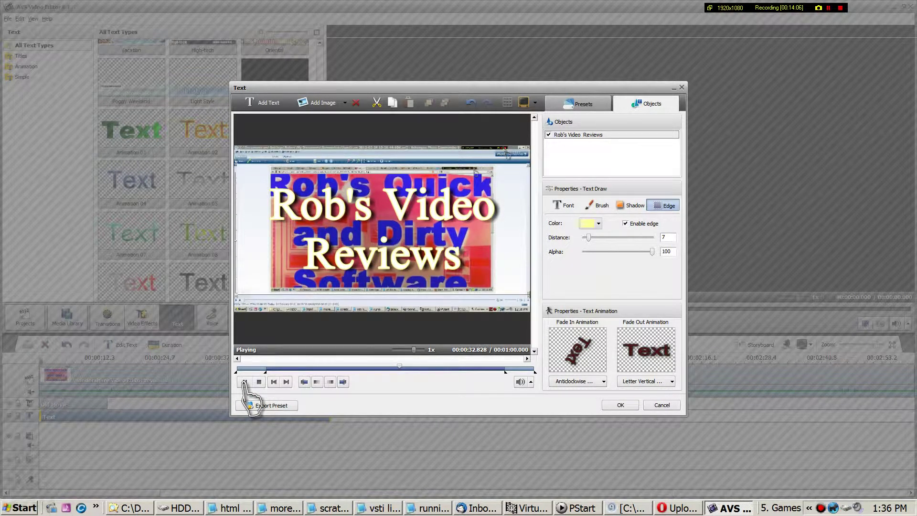
{"action": "left_click", "coordinate": [244, 382]}
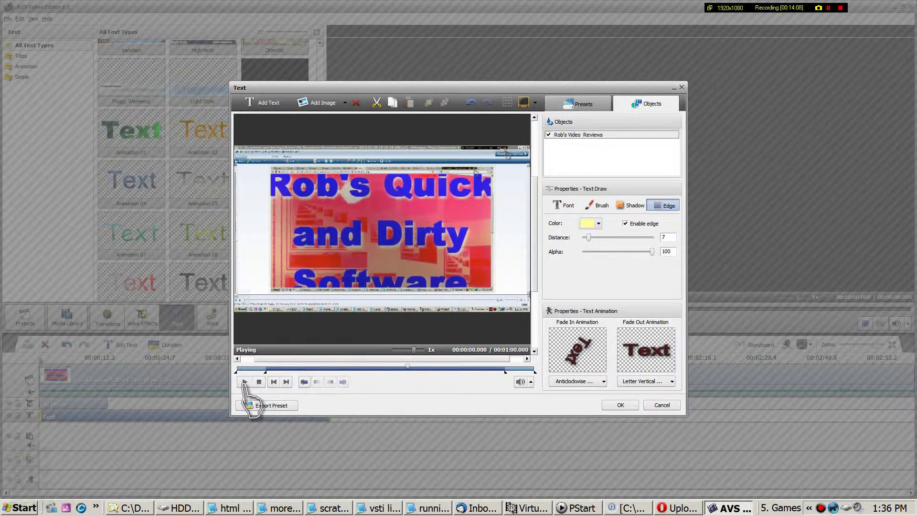
{"action": "left_click", "coordinate": [244, 382]}
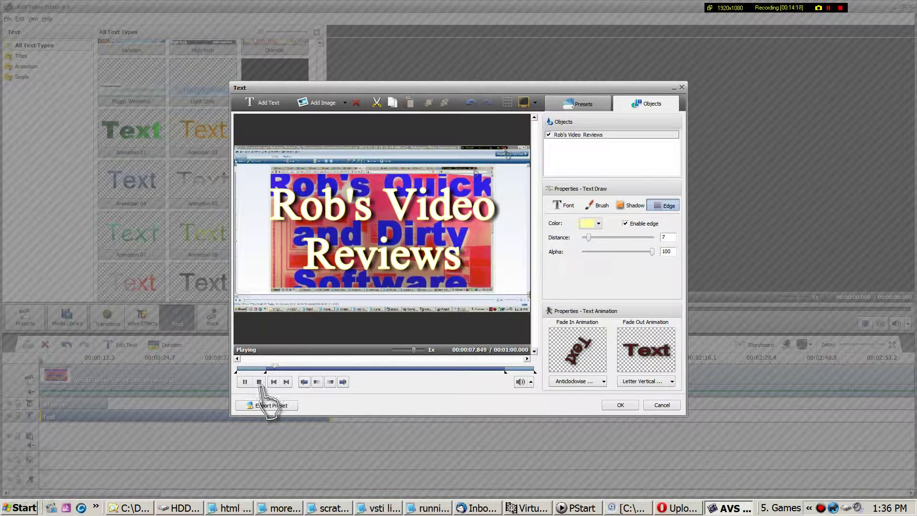
{"action": "left_click", "coordinate": [260, 382]}
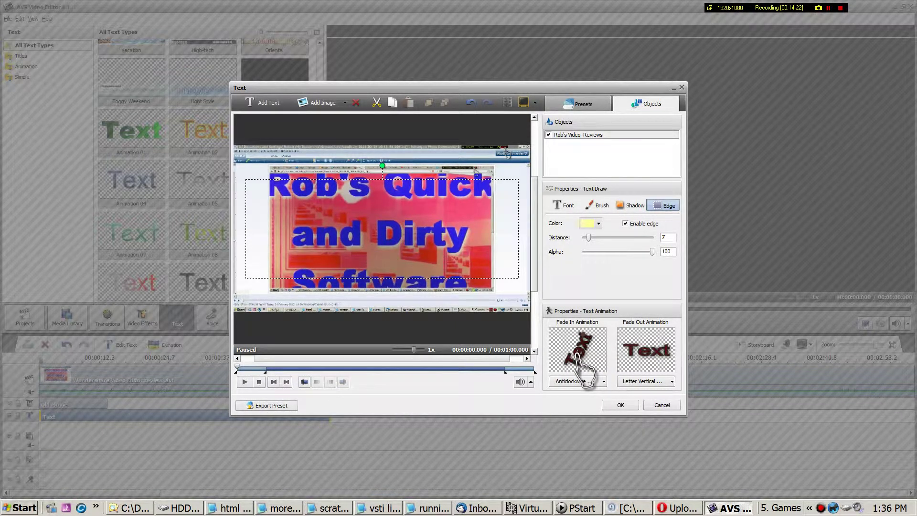
Change the title's fade-in animation to Solid Fade and play the preview
{"action": "left_click", "coordinate": [603, 381]}
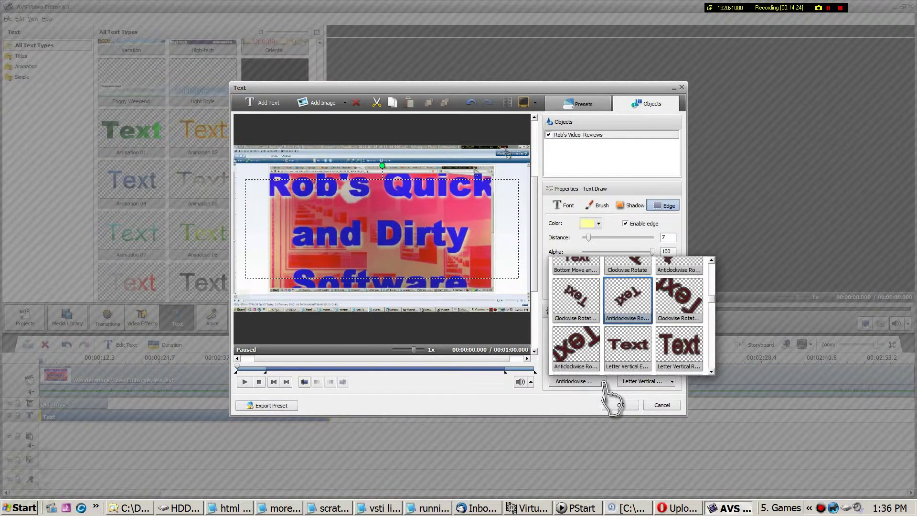
{"action": "left_click", "coordinate": [711, 262]}
{"action": "left_click", "coordinate": [711, 261]}
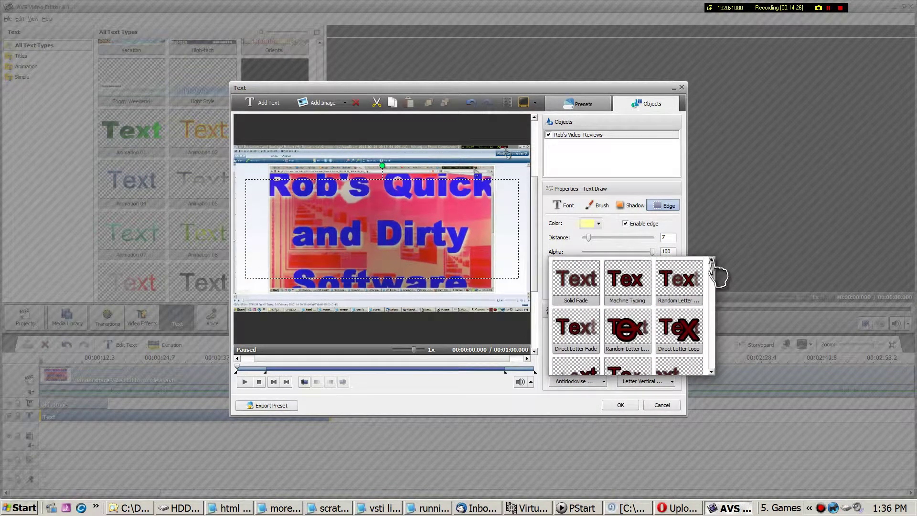
{"action": "left_click", "coordinate": [577, 282]}
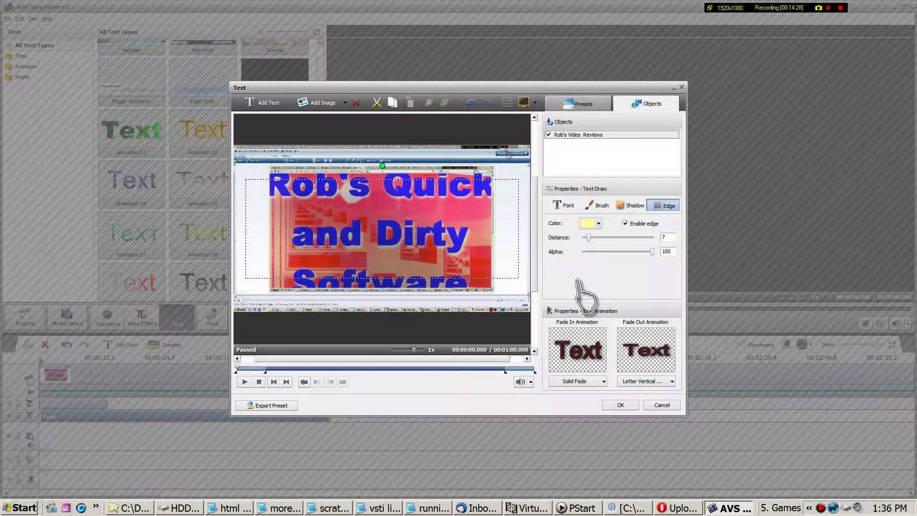
{"action": "left_click", "coordinate": [245, 382]}
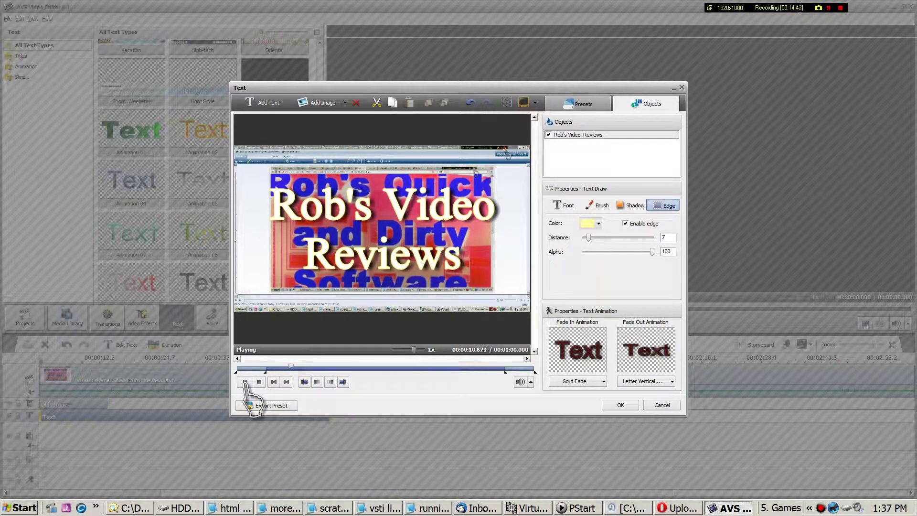
Move the title's fade point to about 51.6 seconds and replay the preview
{"action": "left_click", "coordinate": [244, 381]}
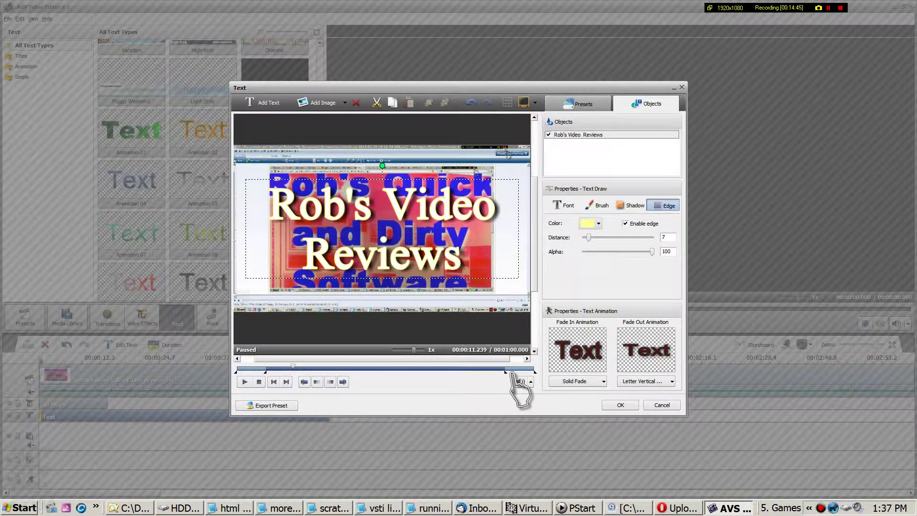
{"action": "left_click", "coordinate": [493, 368]}
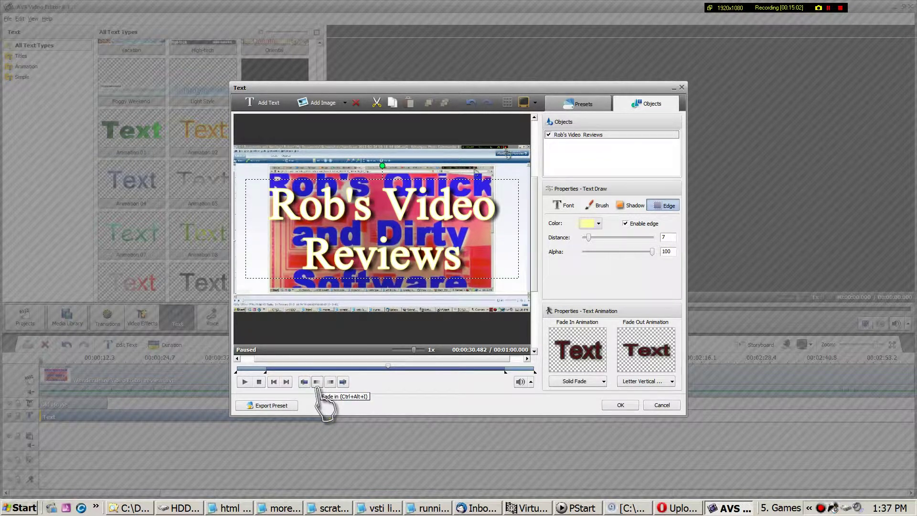
{"action": "left_click", "coordinate": [331, 383]}
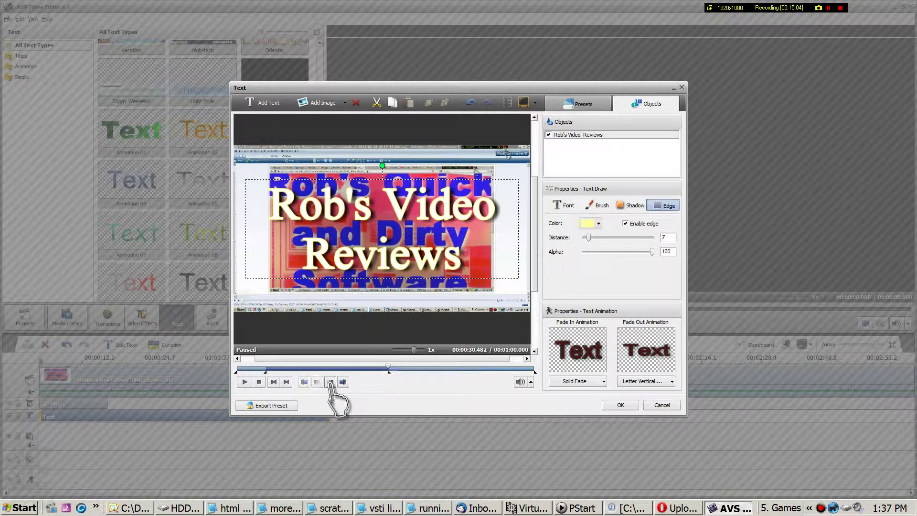
{"action": "left_click", "coordinate": [259, 382]}
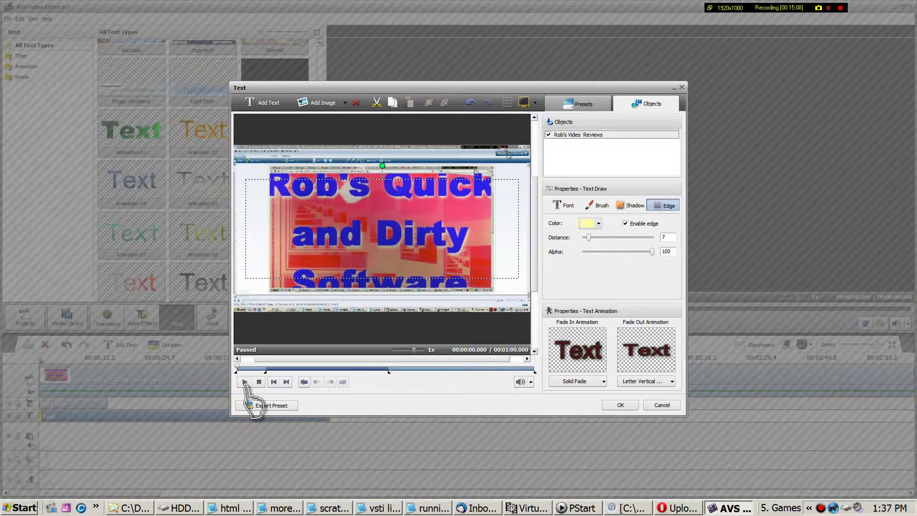
{"action": "left_click", "coordinate": [245, 382]}
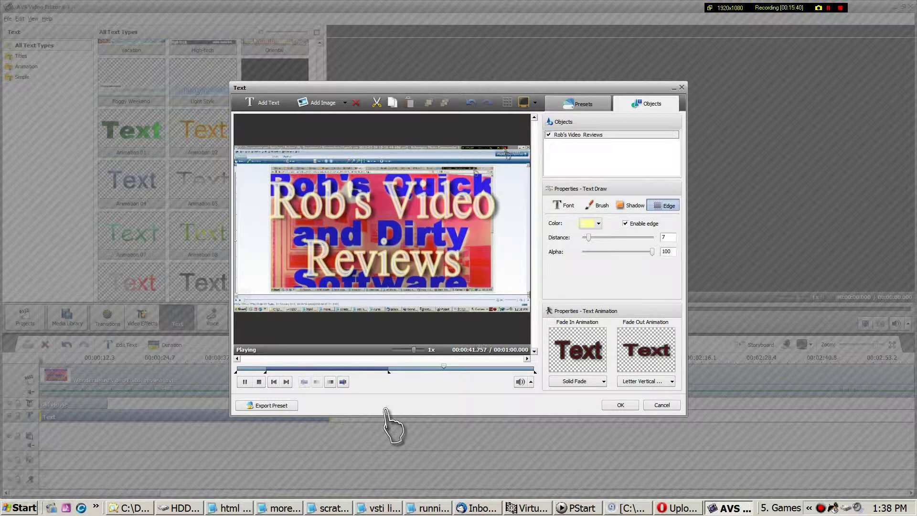
Change the title's edge colour to bright yellow and preview the result
{"action": "left_click", "coordinate": [259, 382]}
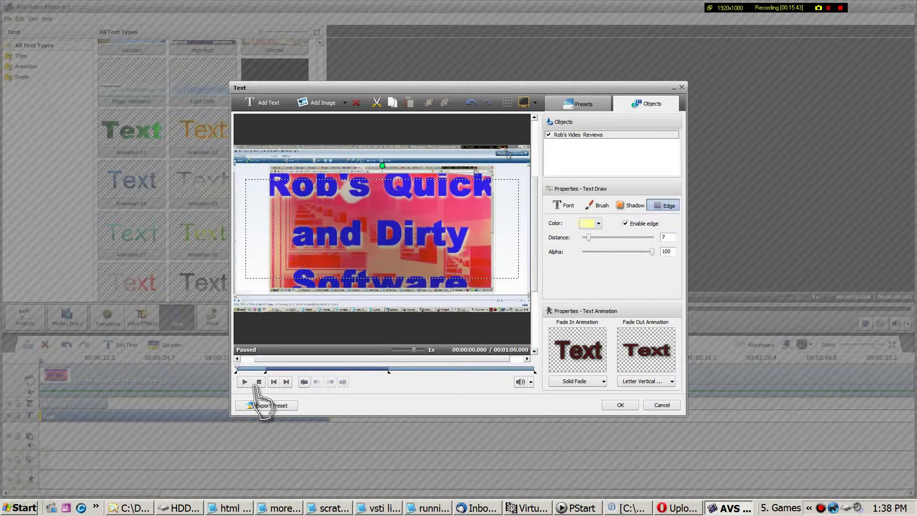
{"action": "left_click", "coordinate": [598, 224]}
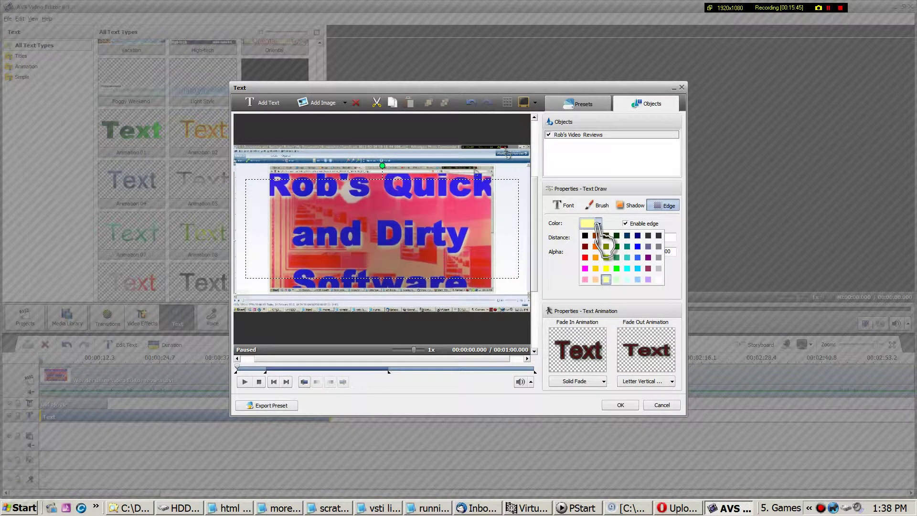
{"action": "left_click", "coordinate": [606, 269]}
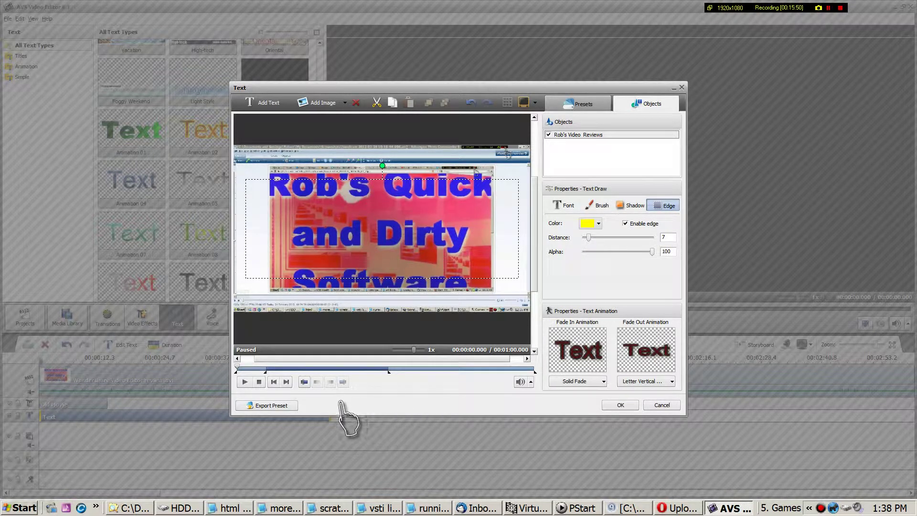
{"action": "left_click", "coordinate": [244, 381]}
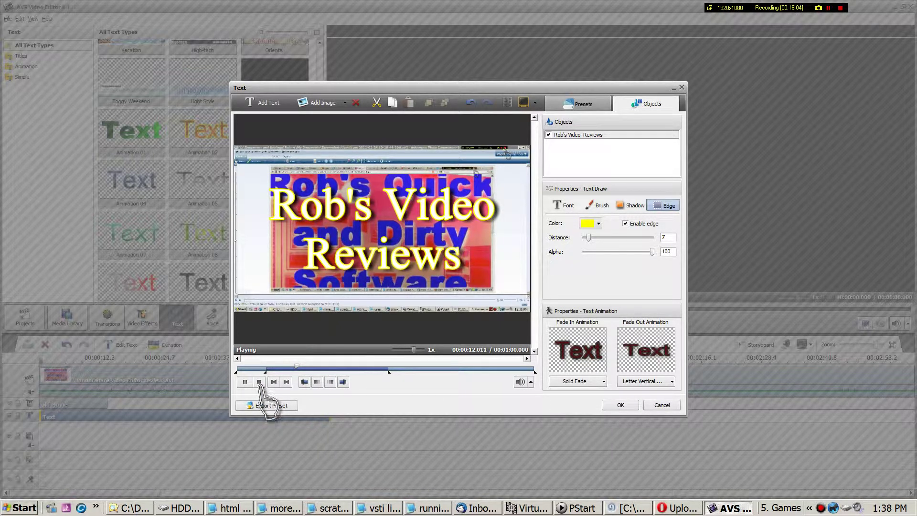
{"action": "left_click", "coordinate": [619, 405]}
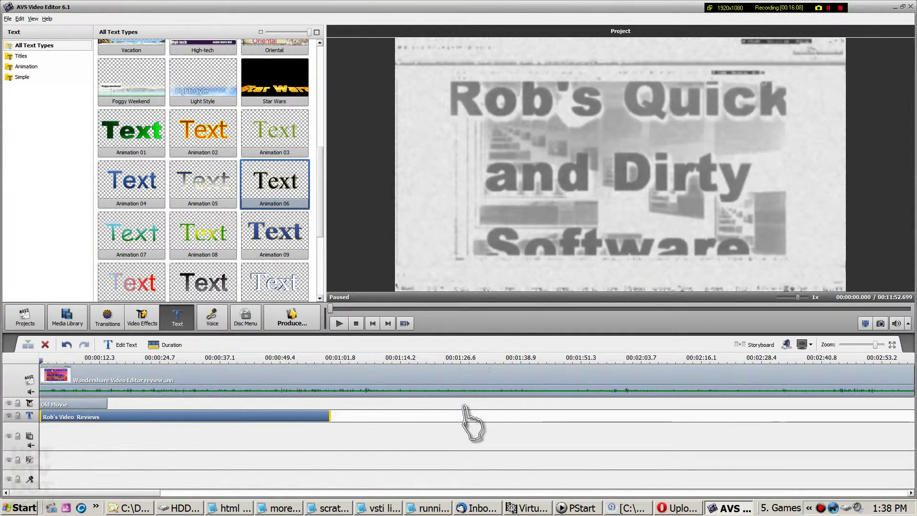
{"action": "left_click", "coordinate": [340, 325]}
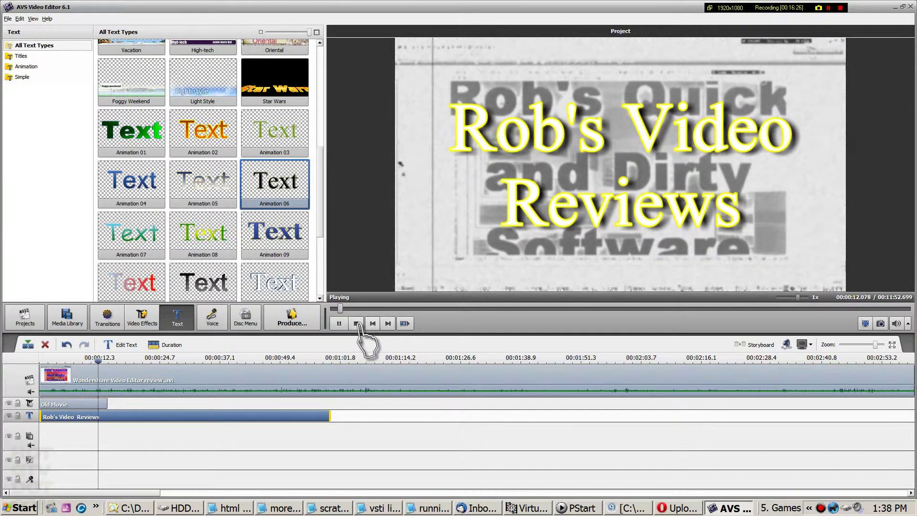
{"action": "left_click", "coordinate": [357, 324]}
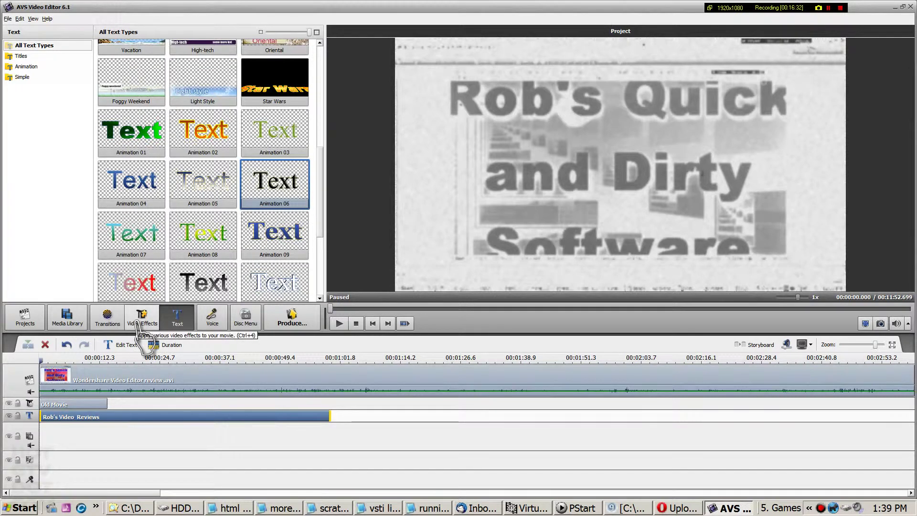
Drag the Glass Mosaic video effect onto the timeline's effects track
{"action": "left_click", "coordinate": [137, 324]}
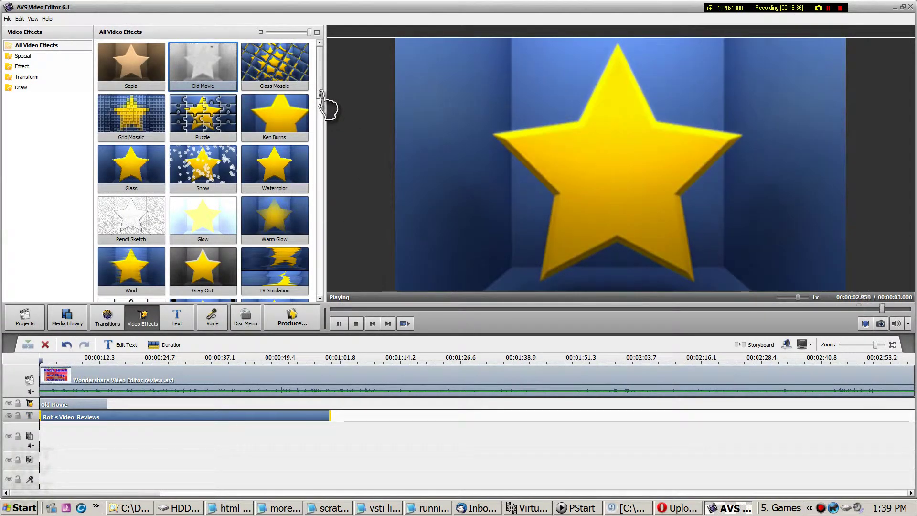
{"action": "left_click", "coordinate": [287, 76]}
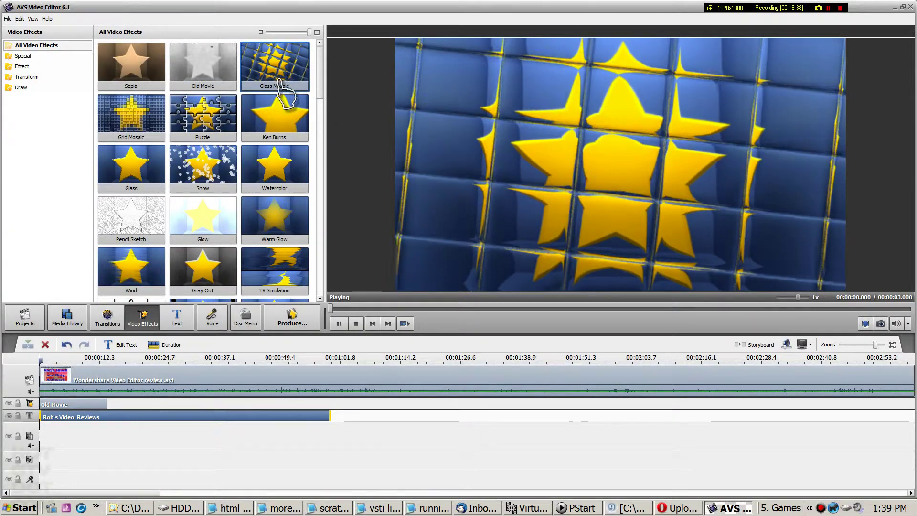
{"action": "left_click_drag", "start_coordinate": [287, 79], "coordinate": [236, 236]}
{"action": "left_click_drag", "start_coordinate": [247, 311], "coordinate": [111, 407]}
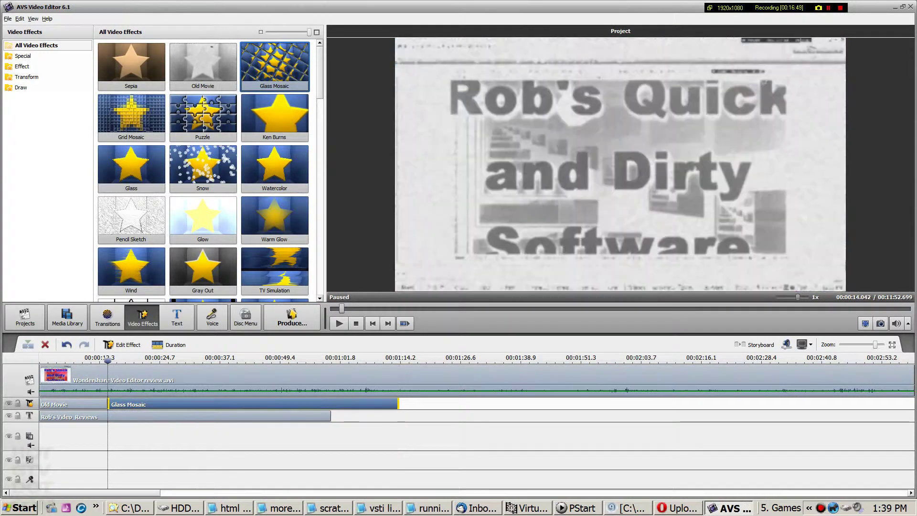
Add a new effects line and move Glass Mosaic to its start
{"action": "right_click", "coordinate": [23, 404]}
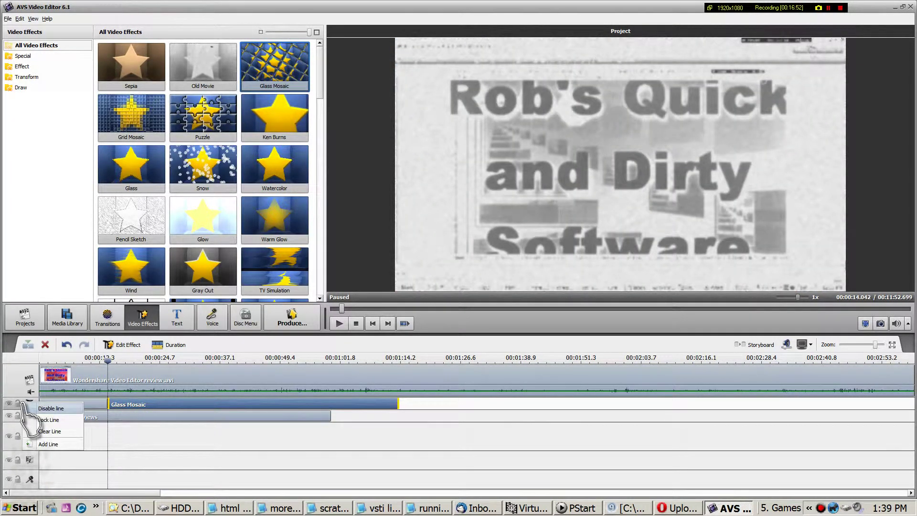
{"action": "left_click", "coordinate": [60, 444]}
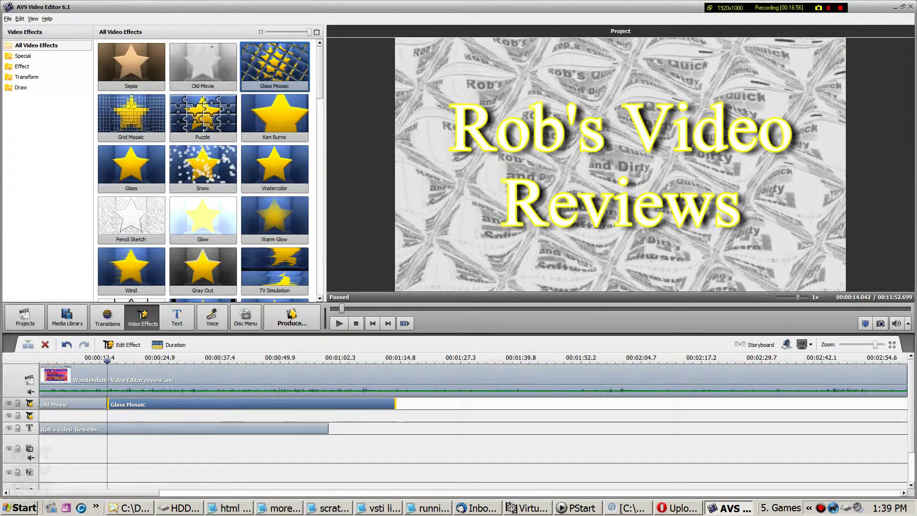
{"action": "left_click_drag", "start_coordinate": [153, 404], "coordinate": [85, 416]}
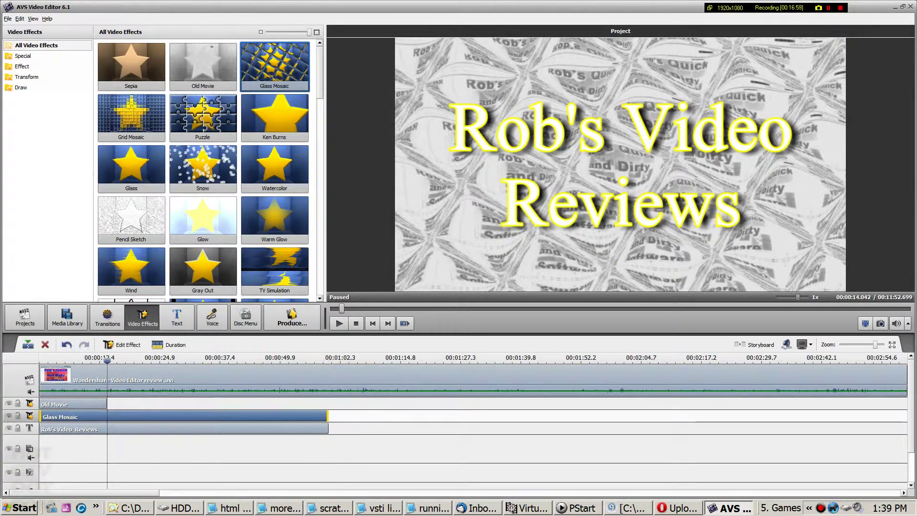
{"action": "left_click", "coordinate": [340, 324]}
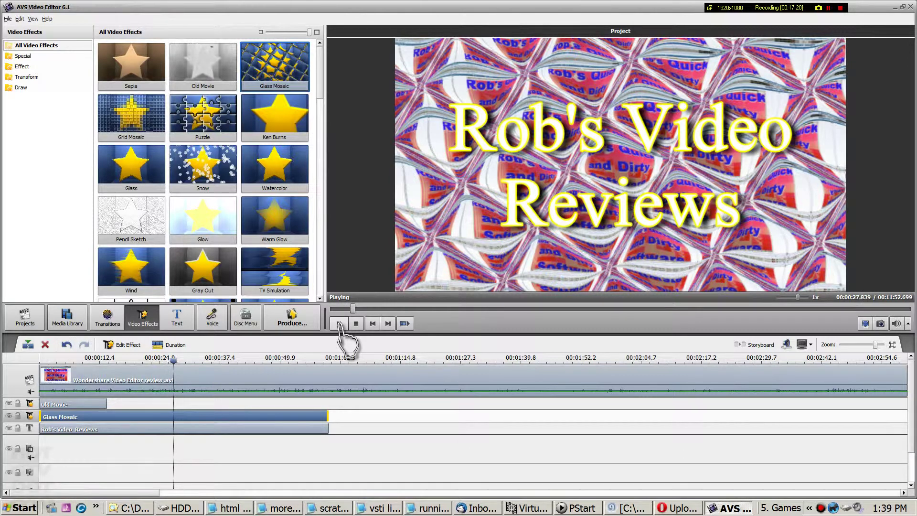
{"action": "left_click", "coordinate": [339, 324]}
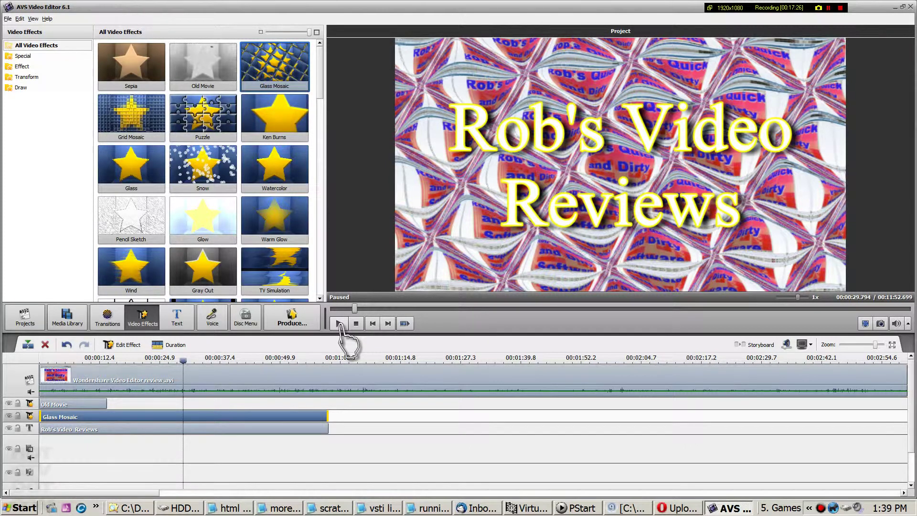
{"action": "left_click", "coordinate": [313, 322]}
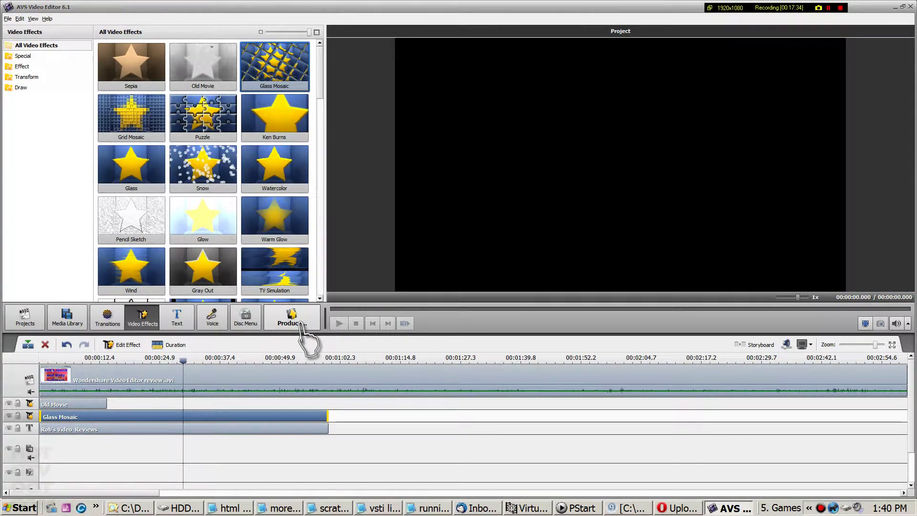
{"action": "left_click", "coordinate": [302, 326]}
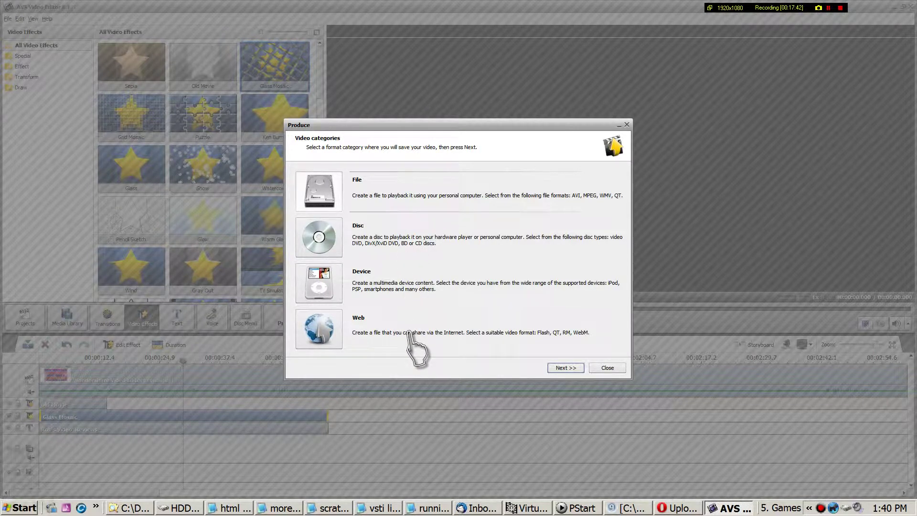
{"action": "left_click", "coordinate": [315, 330]}
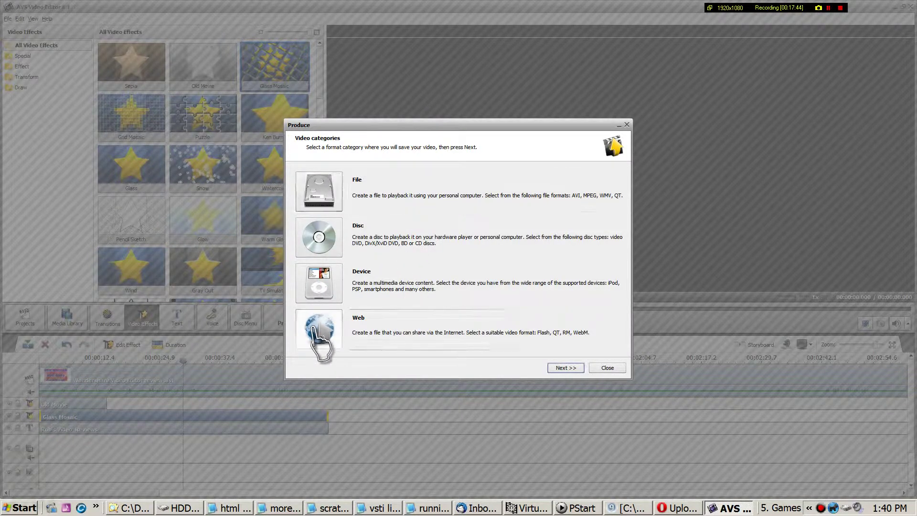
{"action": "left_click", "coordinate": [315, 191]}
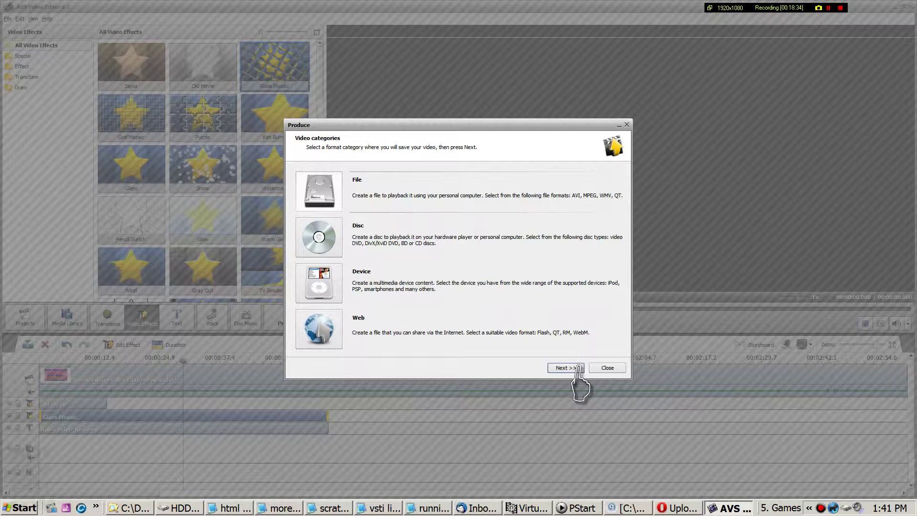
{"action": "left_click", "coordinate": [569, 368]}
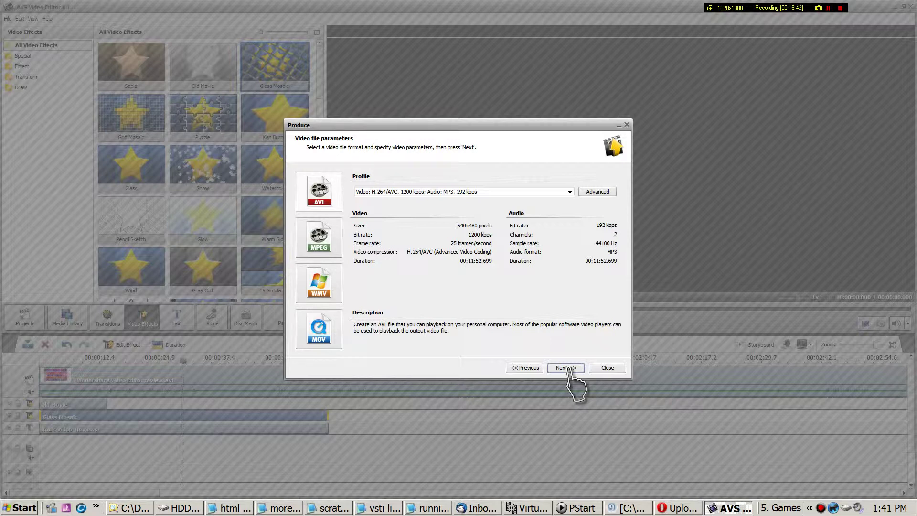
{"action": "left_click", "coordinate": [609, 368]}
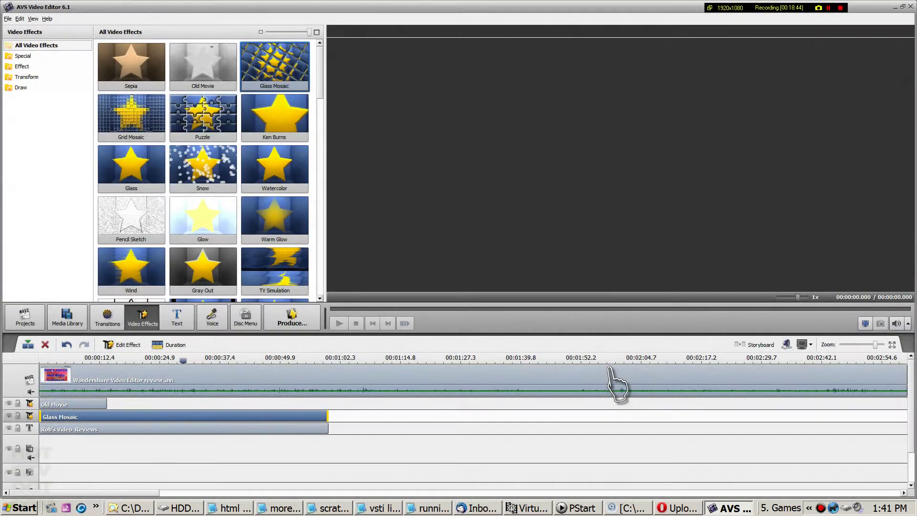